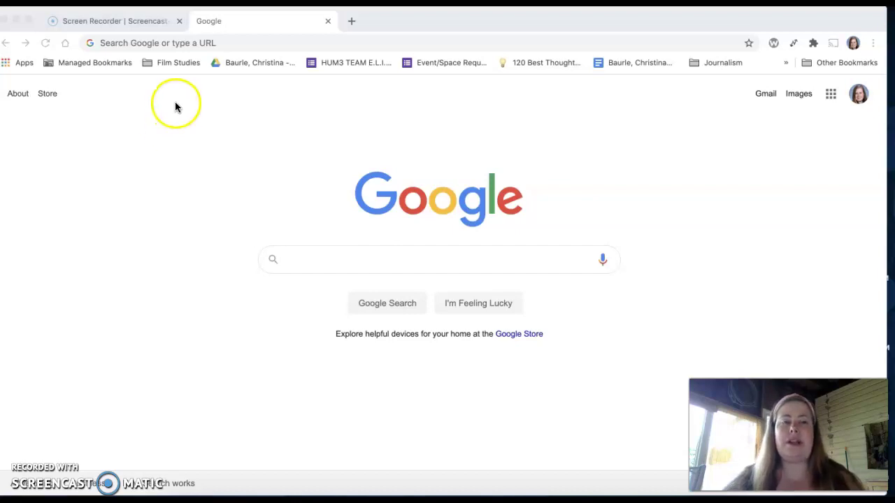
Go to walsworthyearbooks.com from the Chrome address bar
{"action": "left_click", "coordinate": [185, 43]}
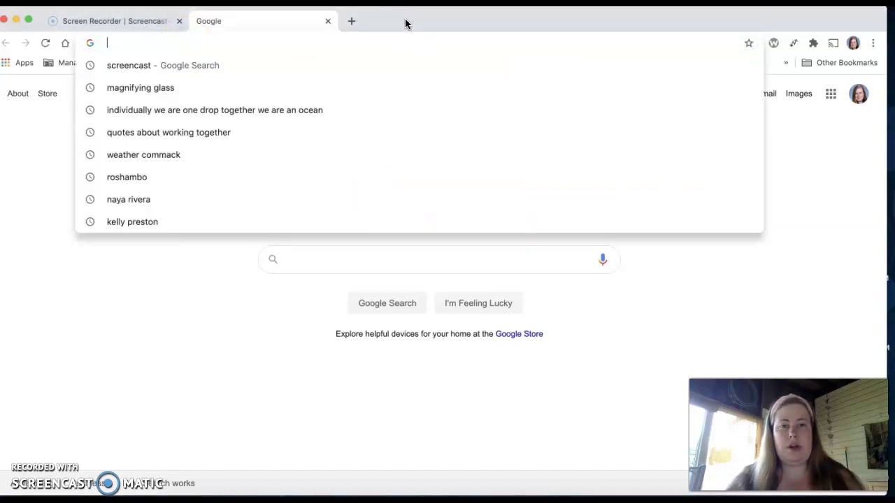
{"action": "type", "text": "wal"}
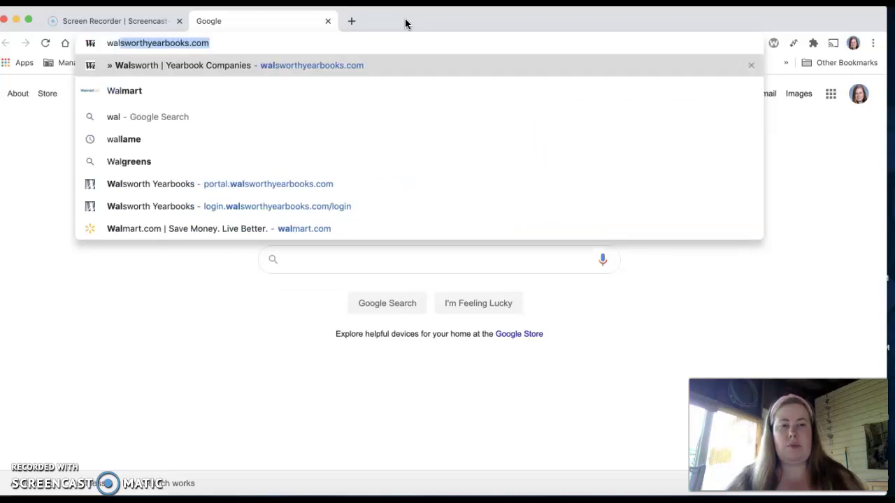
{"action": "type", "text": "sworthyearbooks.com"}
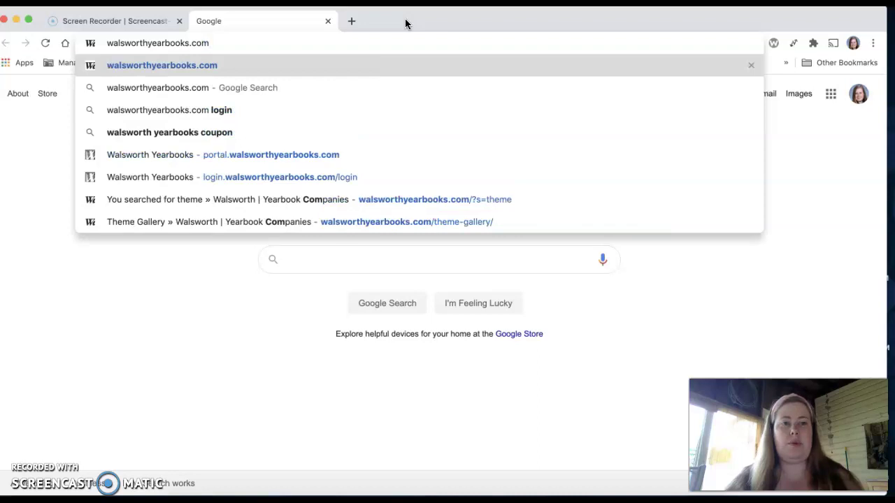
{"action": "key", "text": "Return"}
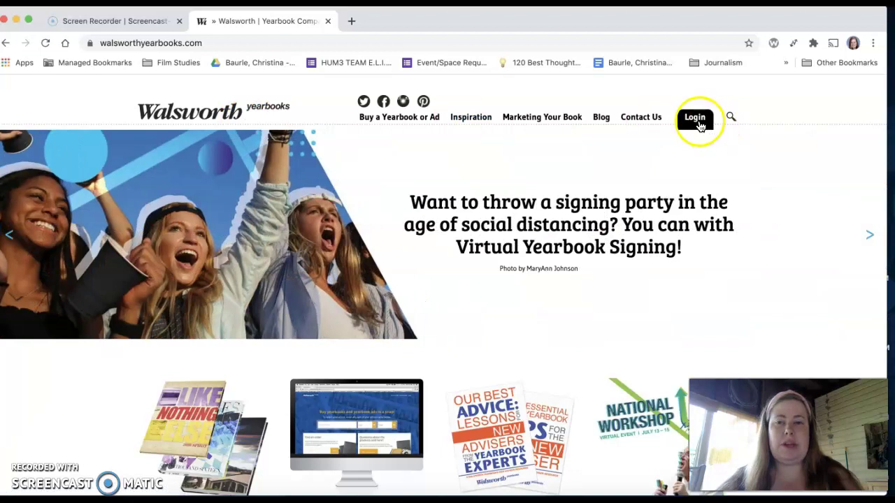
Log in to Members Only with the account username and password, correcting a username typo
{"action": "left_click", "coordinate": [698, 123]}
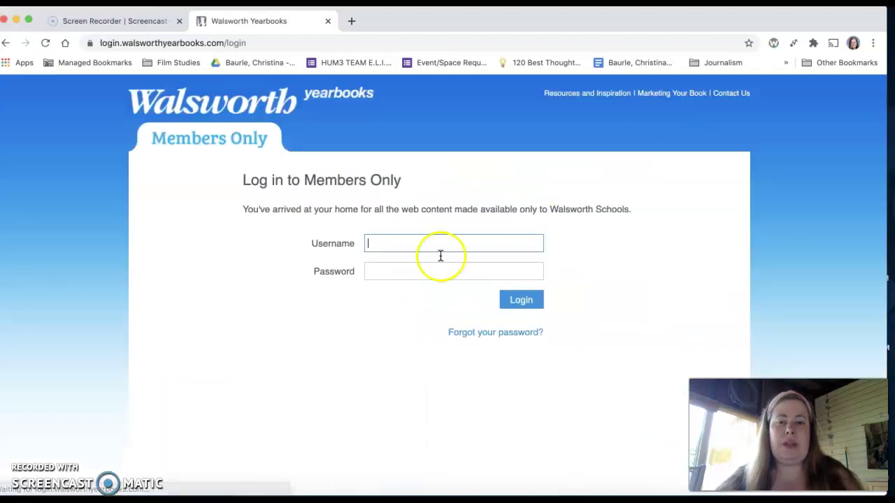
{"action": "left_click", "coordinate": [405, 247]}
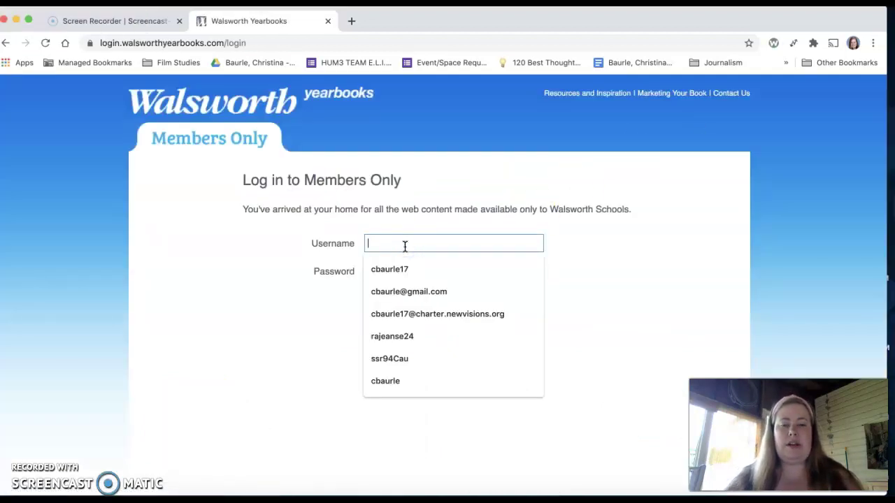
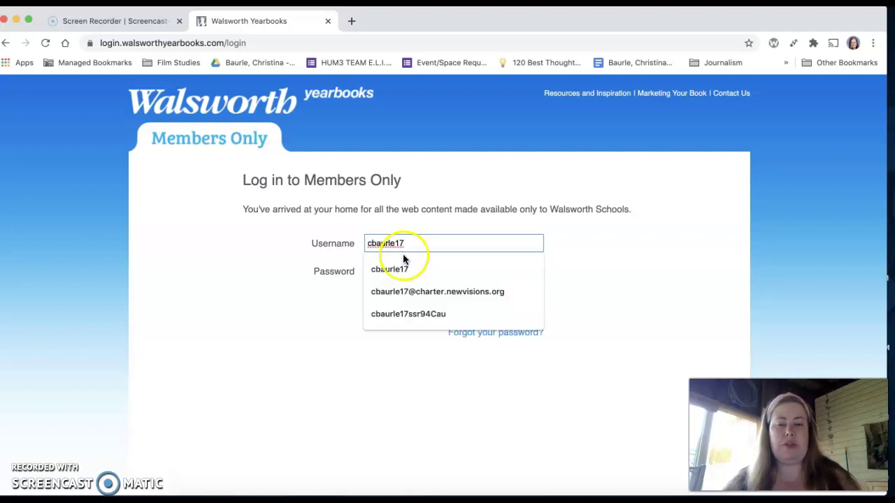
{"action": "left_click", "coordinate": [570, 236]}
{"action": "left_click", "coordinate": [434, 274]}
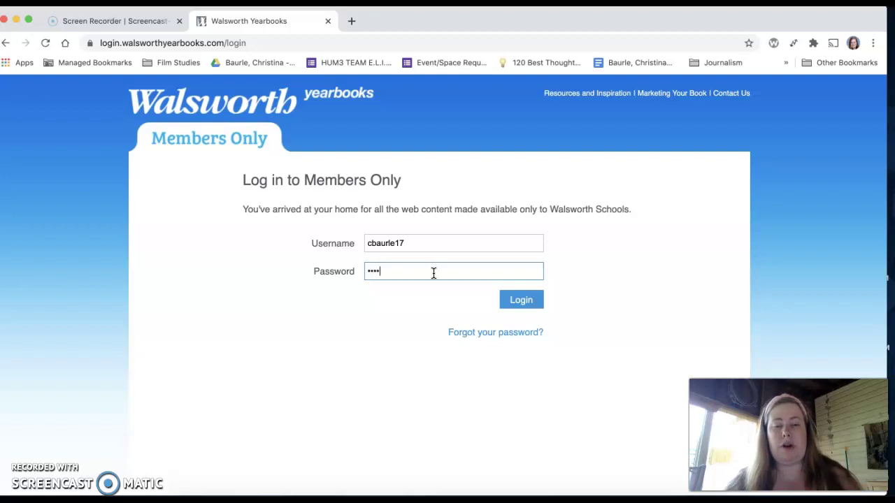
{"action": "key", "text": "Return"}
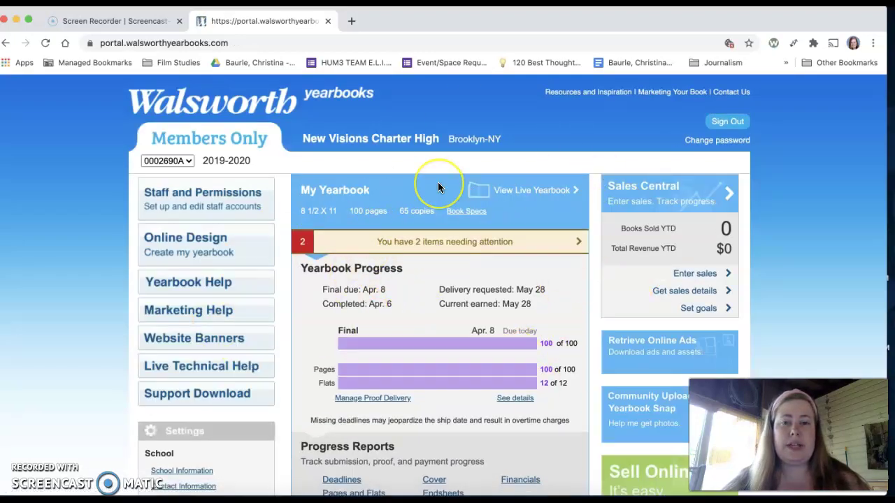
Scroll over the 2019-2020 dashboard, then launch Online Design from the left column
{"action": "scroll", "coordinate": [438, 186], "scroll_direction": "down", "scroll_amount": 1}
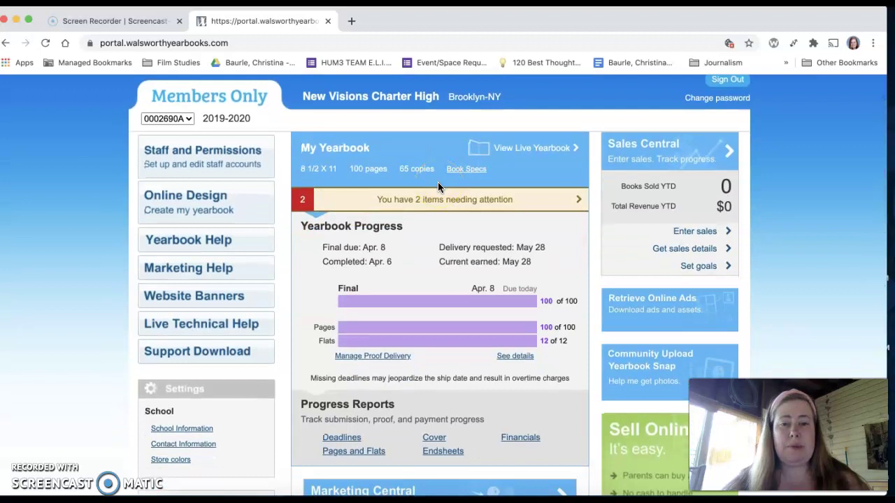
{"action": "scroll", "coordinate": [439, 184], "scroll_direction": "up", "scroll_amount": 1}
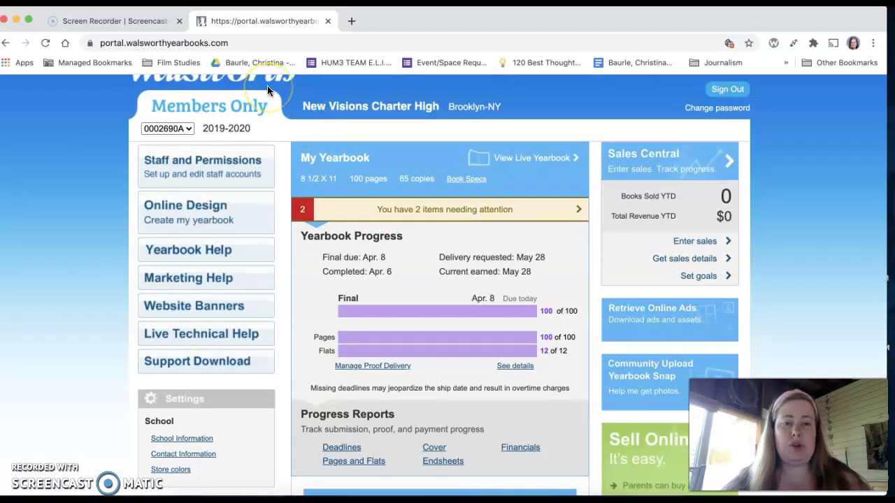
{"action": "scroll", "coordinate": [394, 346], "scroll_direction": "down", "scroll_amount": 5}
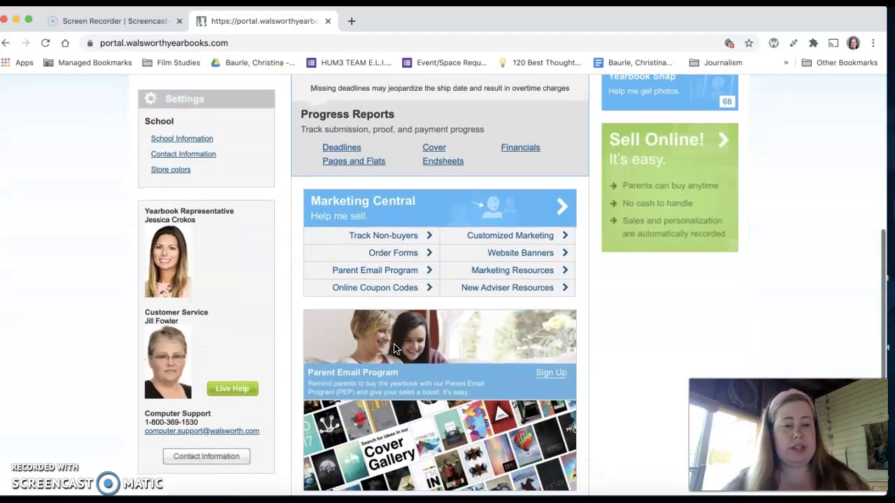
{"action": "scroll", "coordinate": [393, 346], "scroll_direction": "up", "scroll_amount": 5}
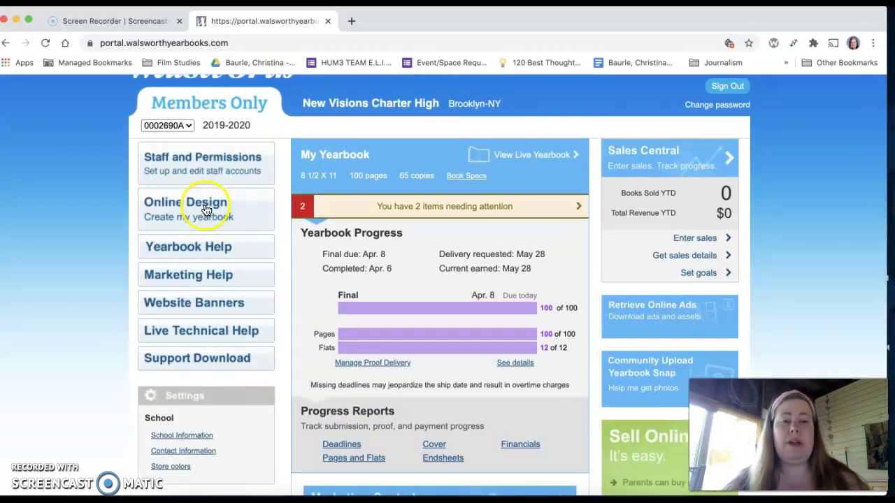
{"action": "left_click", "coordinate": [205, 210]}
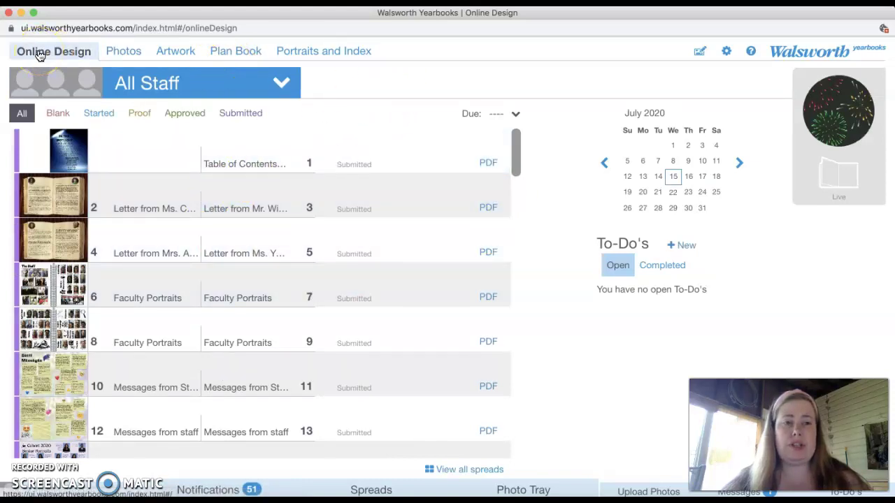
Browse the Photos and Artwork sections, then close the Online Design window
{"action": "left_click", "coordinate": [114, 56]}
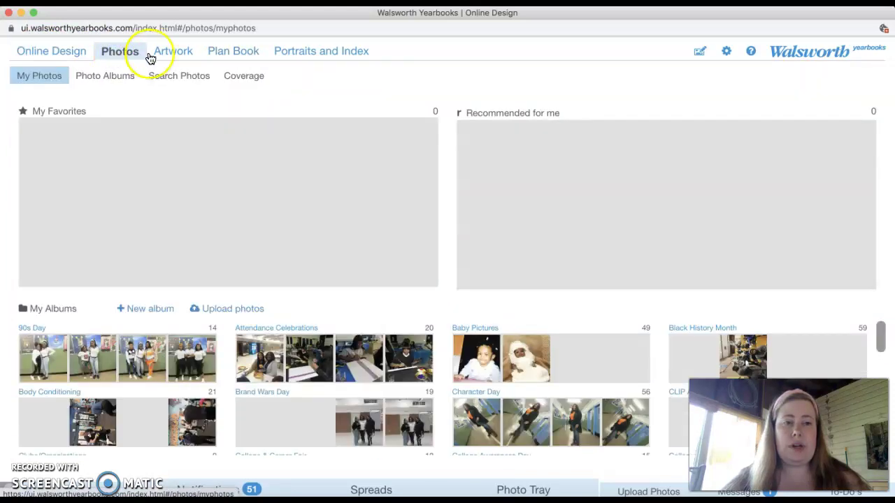
{"action": "left_click", "coordinate": [175, 56]}
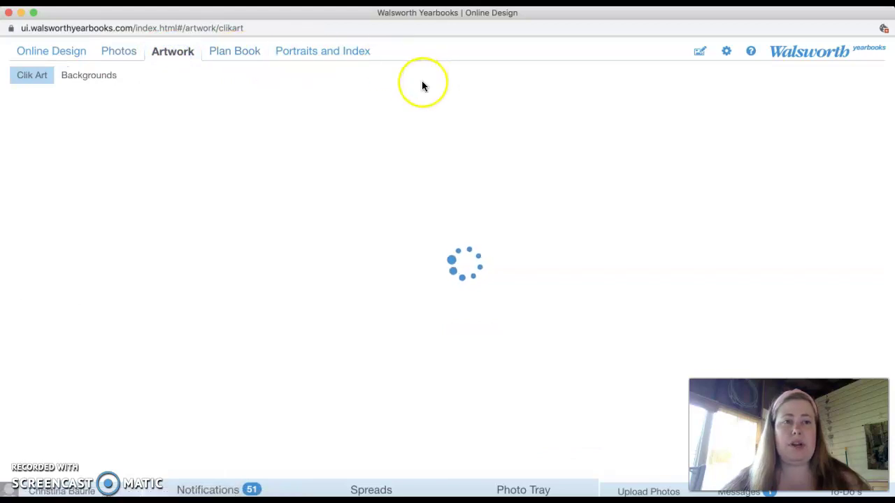
{"action": "left_click", "coordinate": [8, 13]}
Switch to the 2020-2021 yearbook account and launch its Online Design
{"action": "left_click", "coordinate": [185, 125]}
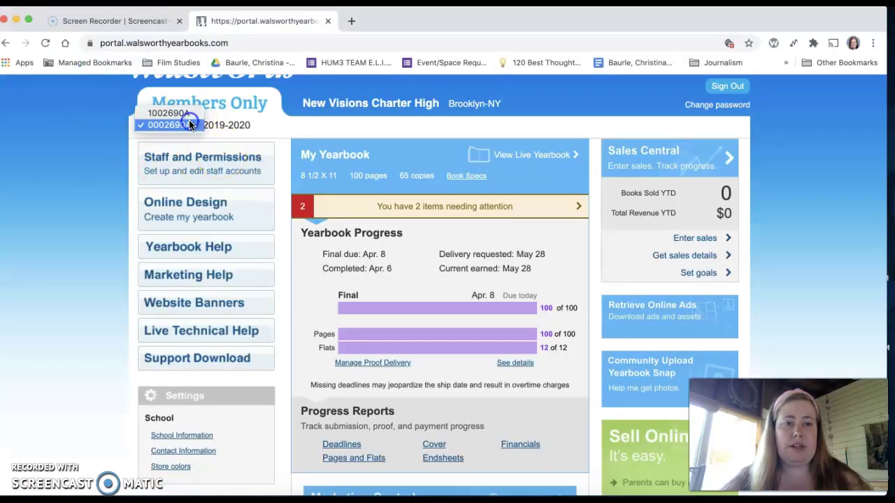
{"action": "left_click", "coordinate": [177, 114]}
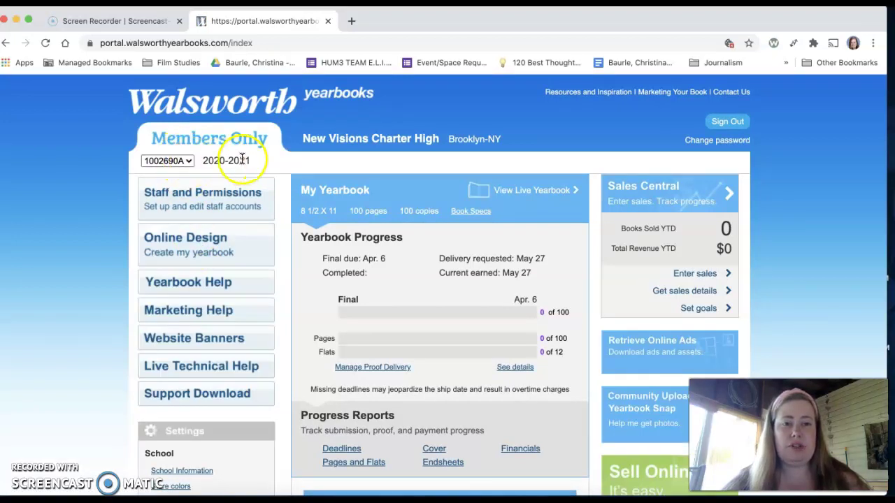
{"action": "left_click", "coordinate": [210, 241]}
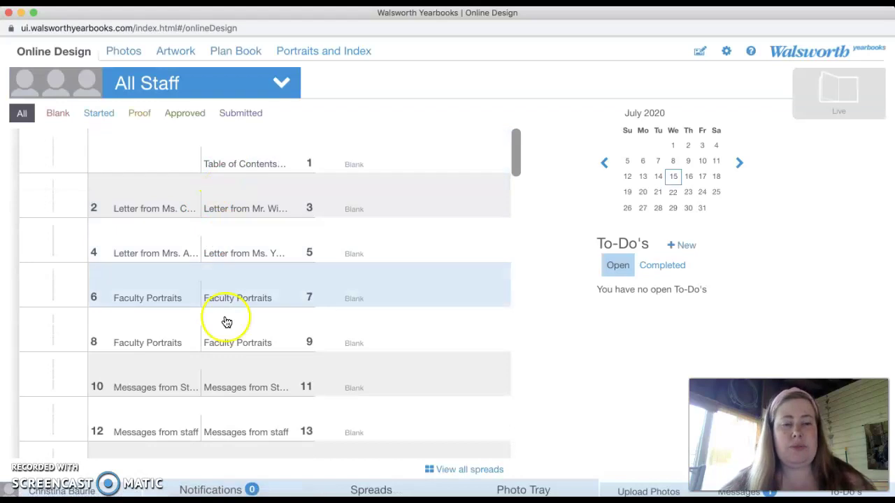
Scroll the spread list and select the pages 2–3 spread
{"action": "scroll", "coordinate": [227, 322], "scroll_direction": "down", "scroll_amount": 15}
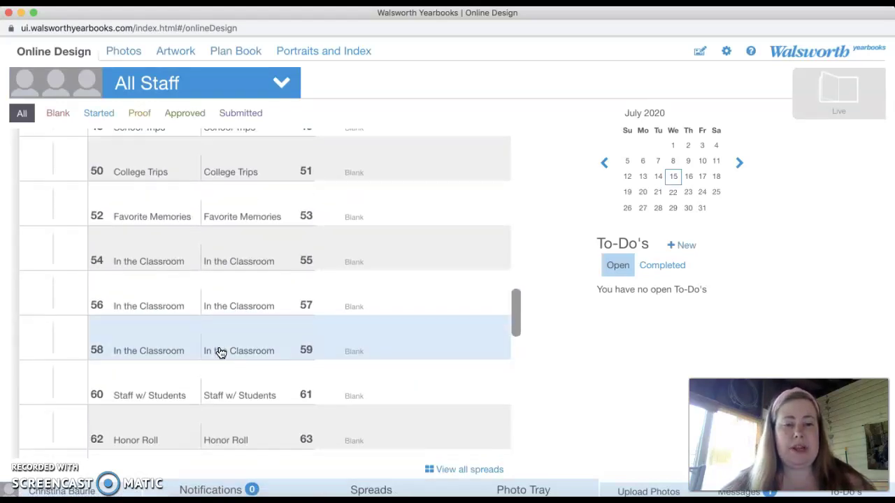
{"action": "scroll", "coordinate": [220, 352], "scroll_direction": "down", "scroll_amount": 15}
{"action": "scroll", "coordinate": [221, 353], "scroll_direction": "up", "scroll_amount": 3}
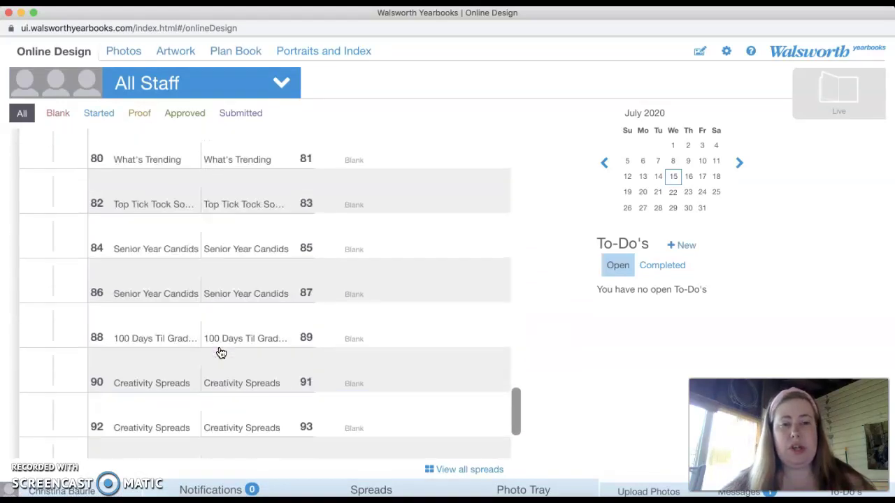
{"action": "scroll", "coordinate": [220, 353], "scroll_direction": "up", "scroll_amount": 20}
{"action": "left_click", "coordinate": [212, 199]}
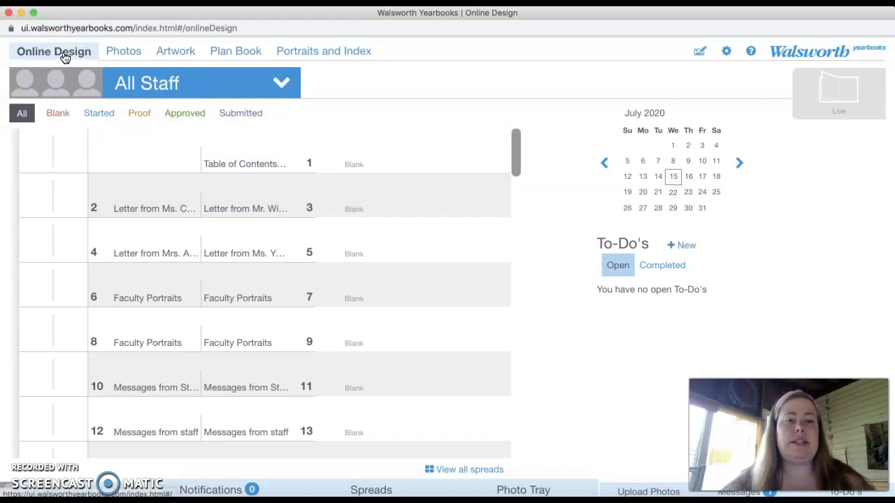
Filter spreads by Blank, Started, In Proof, Approved and Submitted, then show all again
{"action": "left_click", "coordinate": [55, 118]}
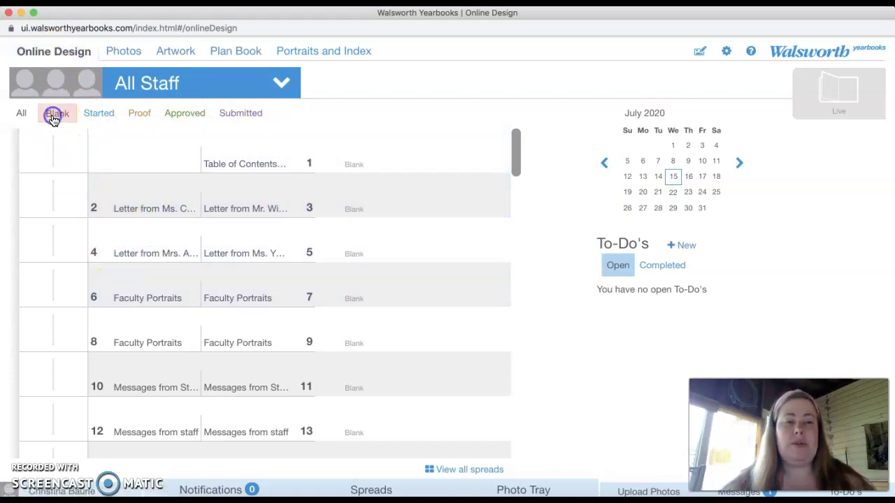
{"action": "left_click", "coordinate": [103, 118]}
{"action": "left_click", "coordinate": [135, 114]}
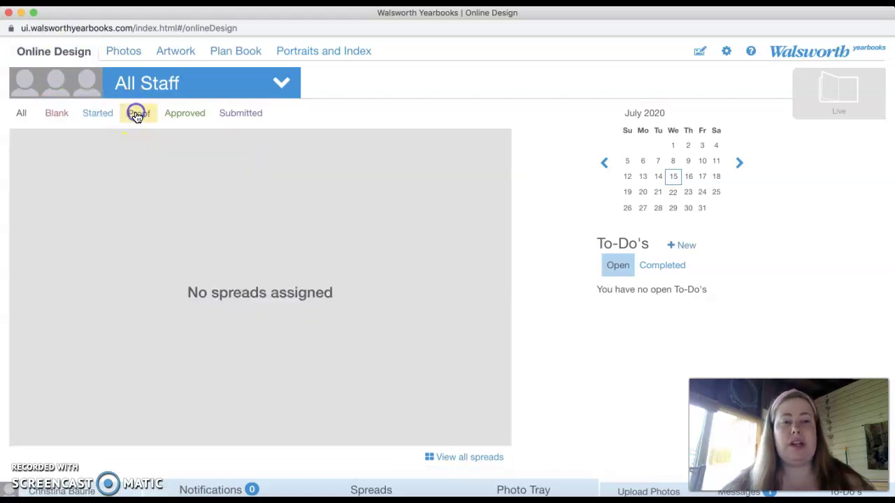
{"action": "left_click", "coordinate": [190, 114]}
{"action": "left_click", "coordinate": [226, 113]}
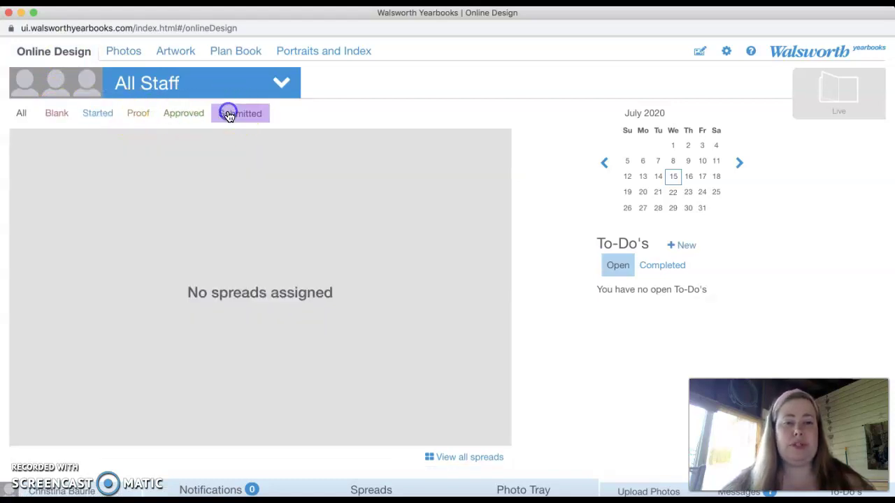
{"action": "left_click", "coordinate": [23, 115]}
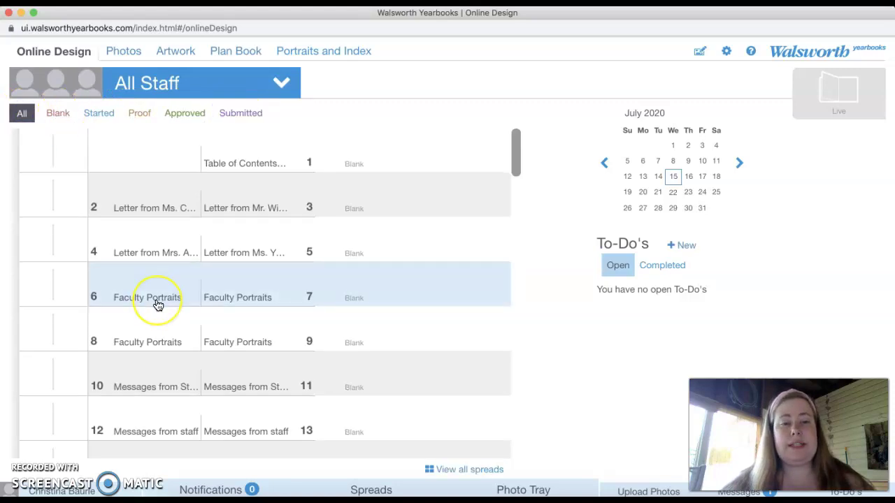
Open the pages 2–3 spread details, then close them
{"action": "scroll", "coordinate": [157, 306], "scroll_direction": "down", "scroll_amount": 10}
{"action": "scroll", "coordinate": [158, 305], "scroll_direction": "down", "scroll_amount": 15}
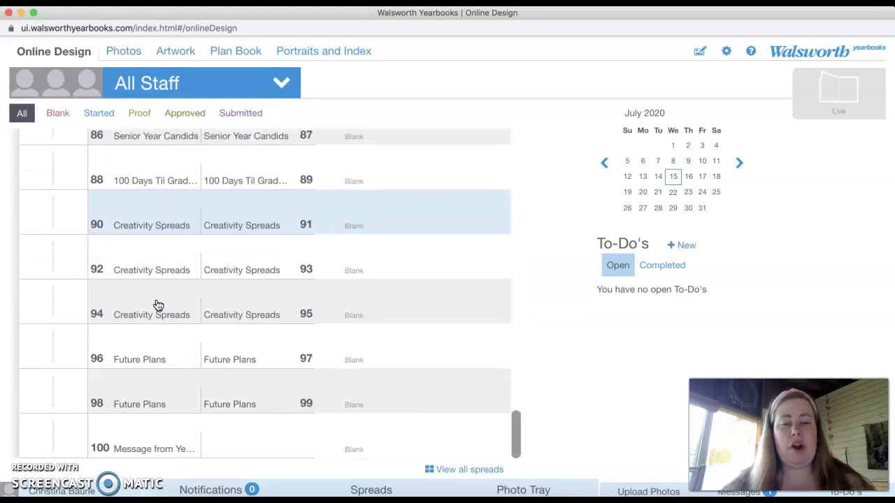
{"action": "scroll", "coordinate": [158, 305], "scroll_direction": "up", "scroll_amount": 20}
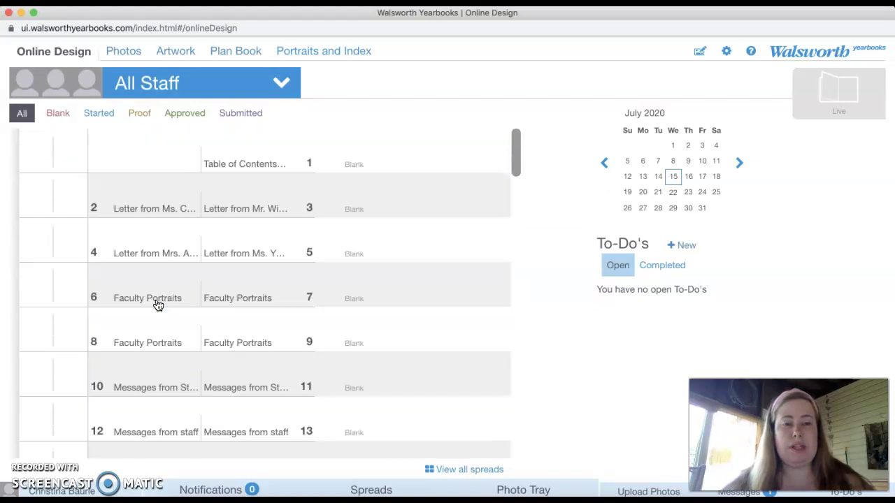
{"action": "left_click", "coordinate": [187, 195]}
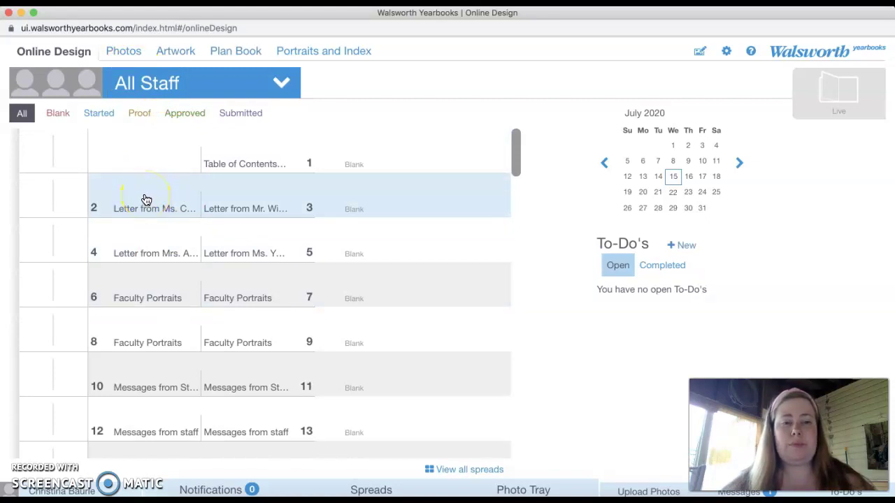
{"action": "left_click", "coordinate": [146, 200]}
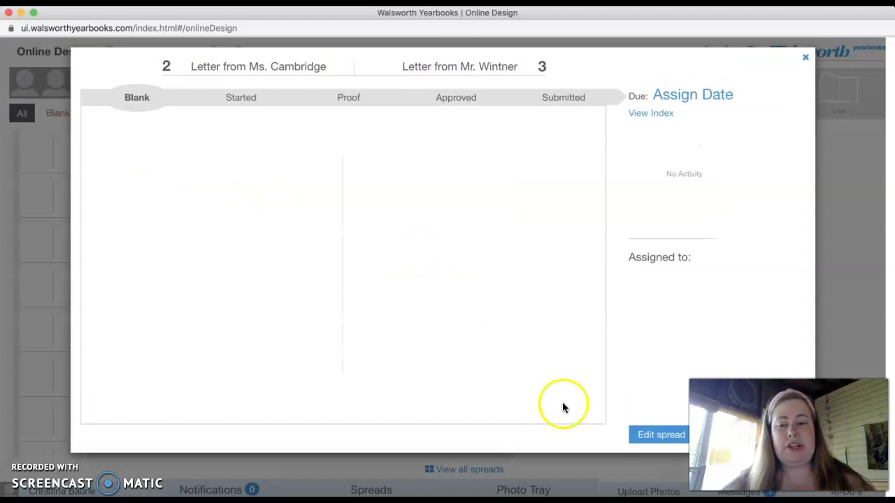
{"action": "left_click", "coordinate": [804, 58]}
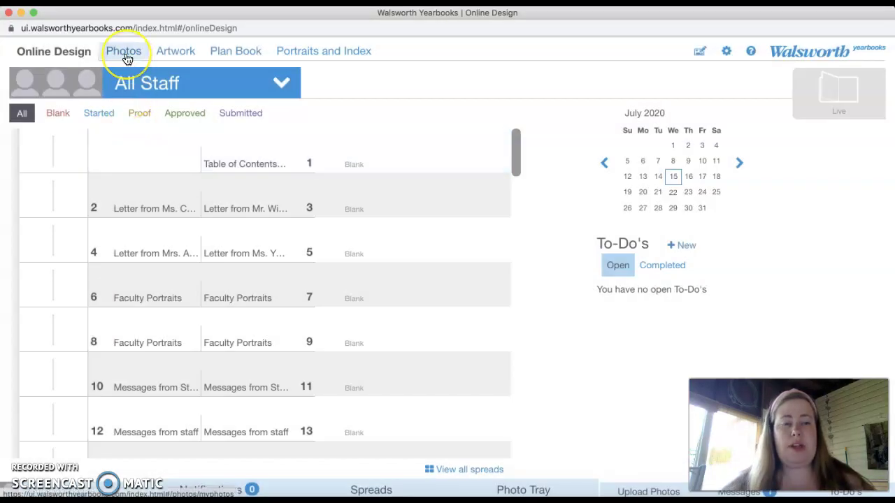
Open the Photos library and scroll through My Albums
{"action": "left_click", "coordinate": [126, 59]}
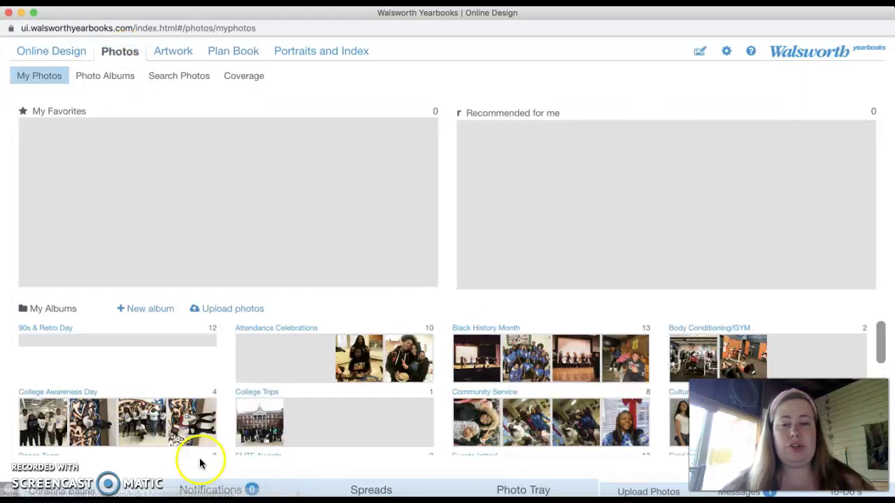
{"action": "scroll", "coordinate": [202, 397], "scroll_direction": "down", "scroll_amount": 5}
{"action": "scroll", "coordinate": [209, 401], "scroll_direction": "down", "scroll_amount": 3}
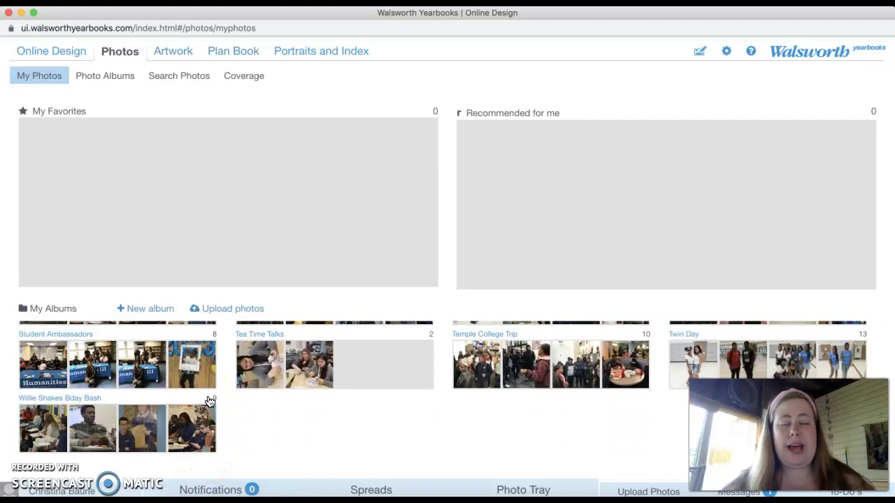
{"action": "scroll", "coordinate": [208, 402], "scroll_direction": "up", "scroll_amount": 10}
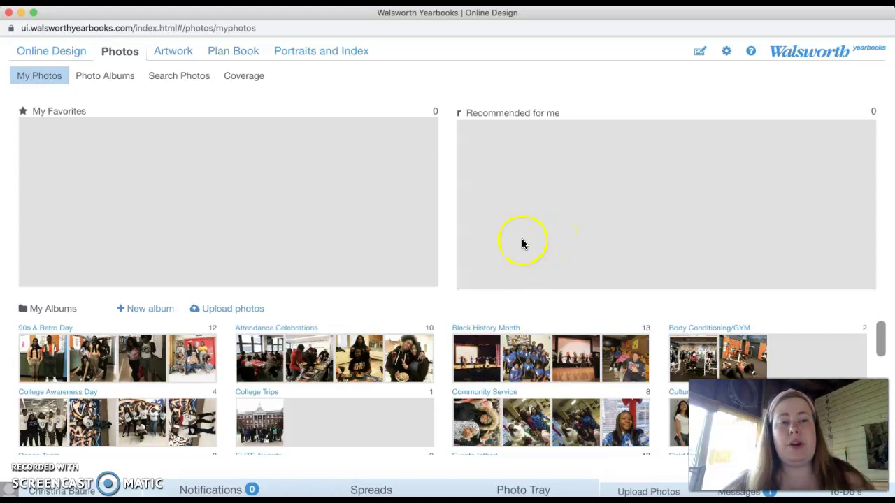
View all photo albums and scroll the grid, then go to the Artwork library
{"action": "left_click", "coordinate": [90, 76]}
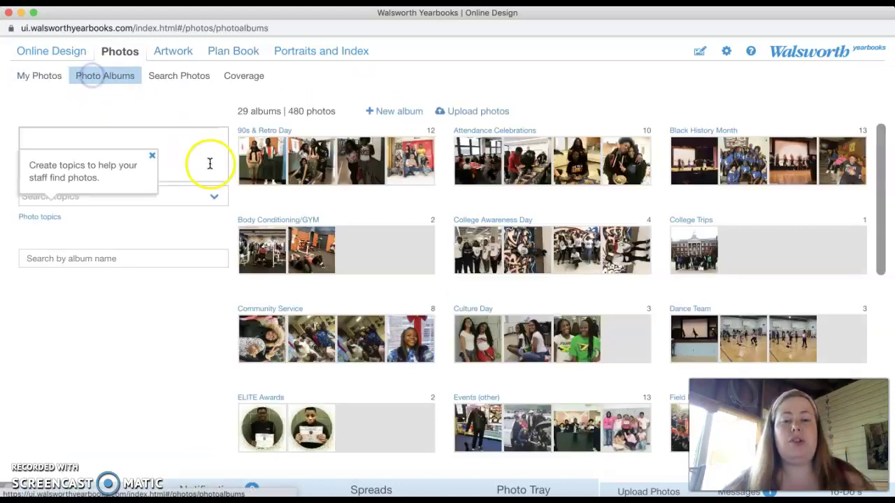
{"action": "scroll", "coordinate": [371, 395], "scroll_direction": "down", "scroll_amount": 8}
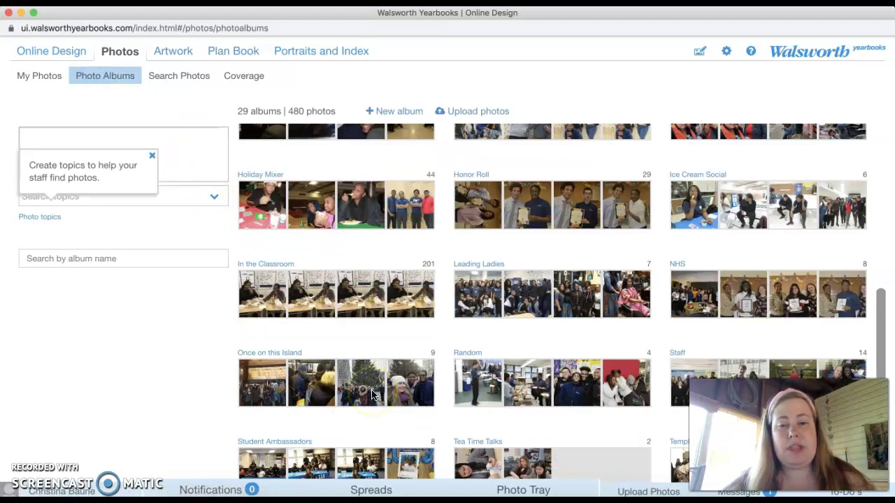
{"action": "scroll", "coordinate": [372, 395], "scroll_direction": "down", "scroll_amount": 2}
{"action": "scroll", "coordinate": [371, 395], "scroll_direction": "up", "scroll_amount": 10}
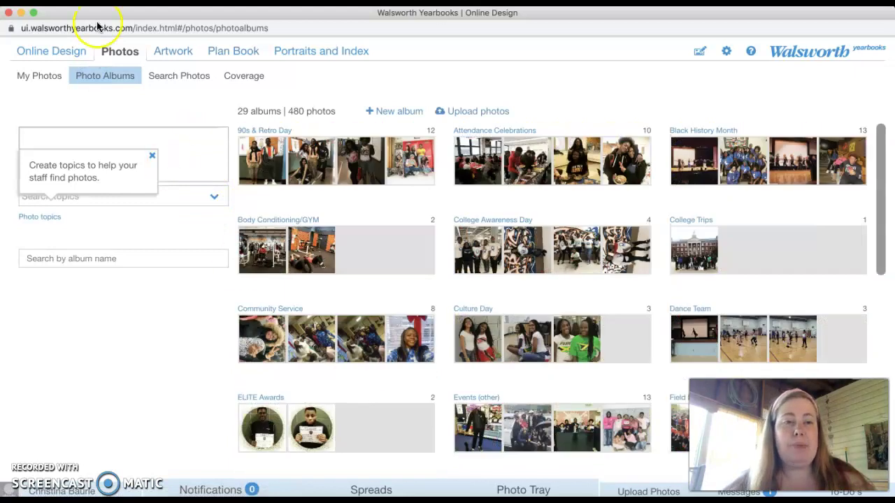
{"action": "left_click", "coordinate": [177, 60]}
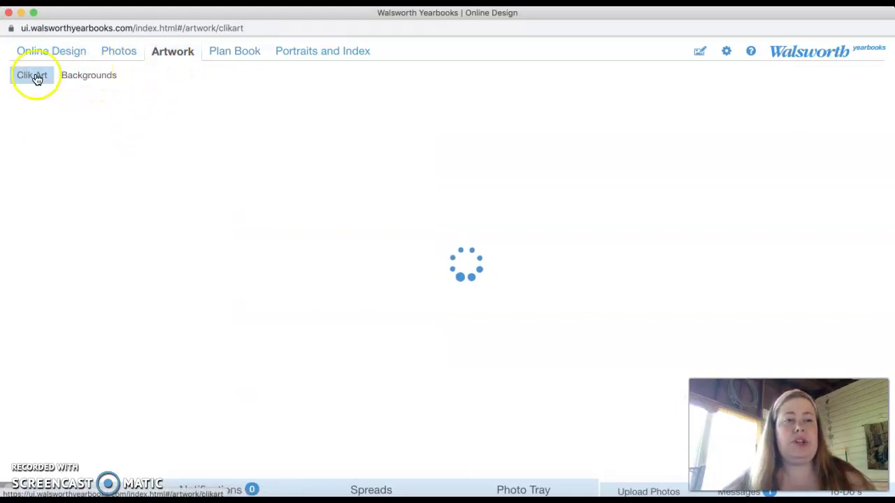
Show Backgrounds, scroll the thumbnails, and preview the wavy blue ca1212 background
{"action": "left_click", "coordinate": [89, 77]}
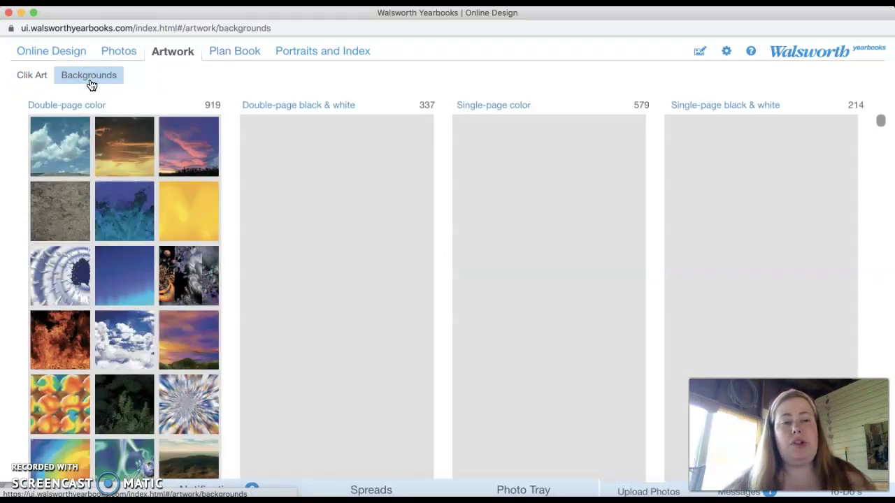
{"action": "scroll", "coordinate": [138, 383], "scroll_direction": "down", "scroll_amount": 2}
{"action": "scroll", "coordinate": [138, 383], "scroll_direction": "down", "scroll_amount": 10}
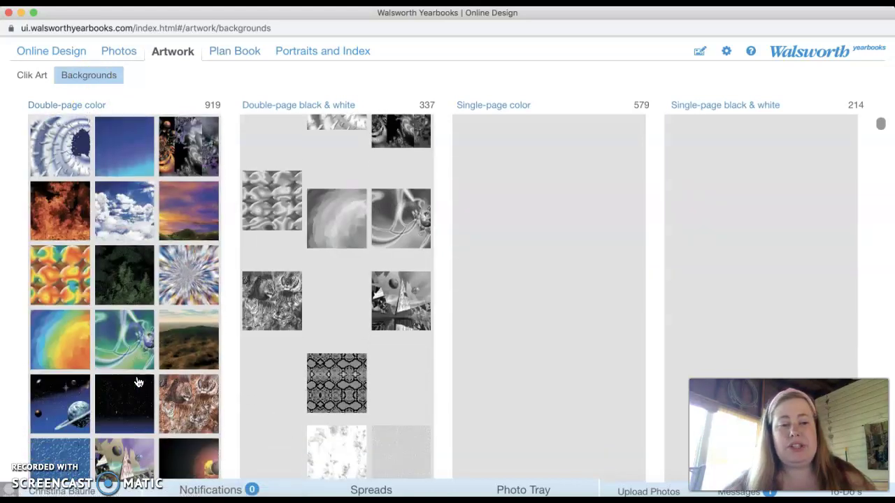
{"action": "scroll", "coordinate": [138, 379], "scroll_direction": "down", "scroll_amount": 10}
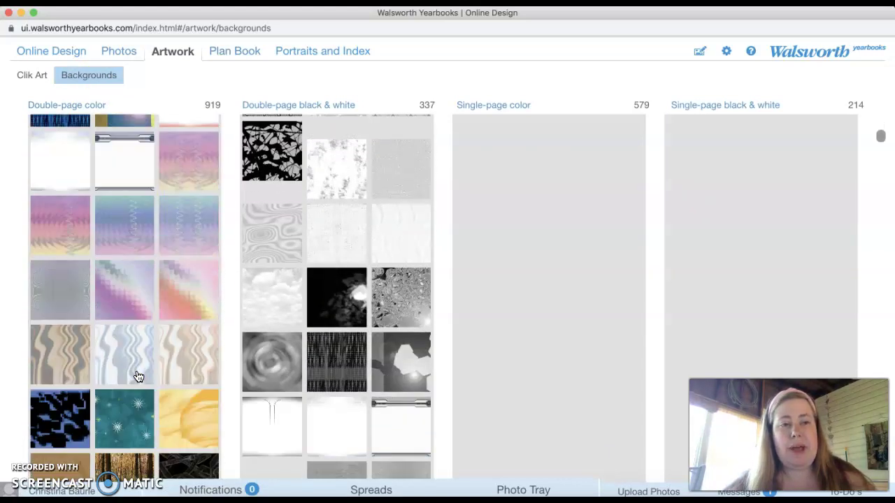
{"action": "scroll", "coordinate": [138, 377], "scroll_direction": "down", "scroll_amount": 5}
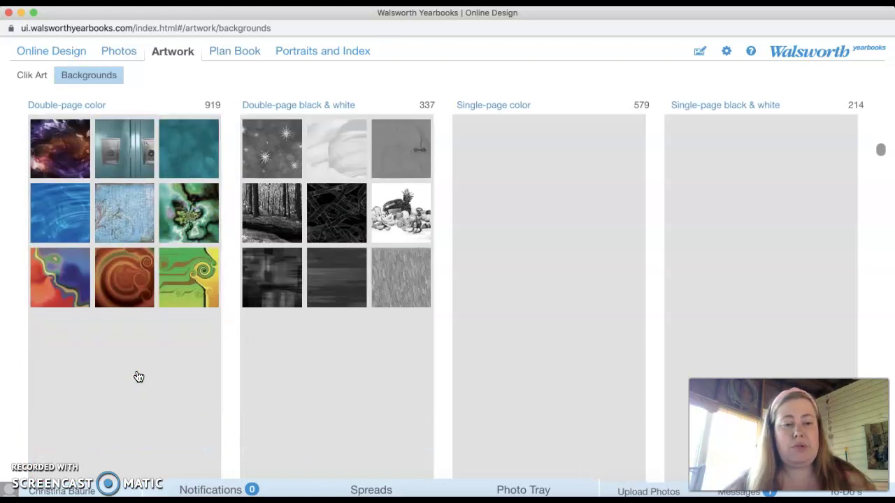
{"action": "scroll", "coordinate": [138, 378], "scroll_direction": "up", "scroll_amount": 3}
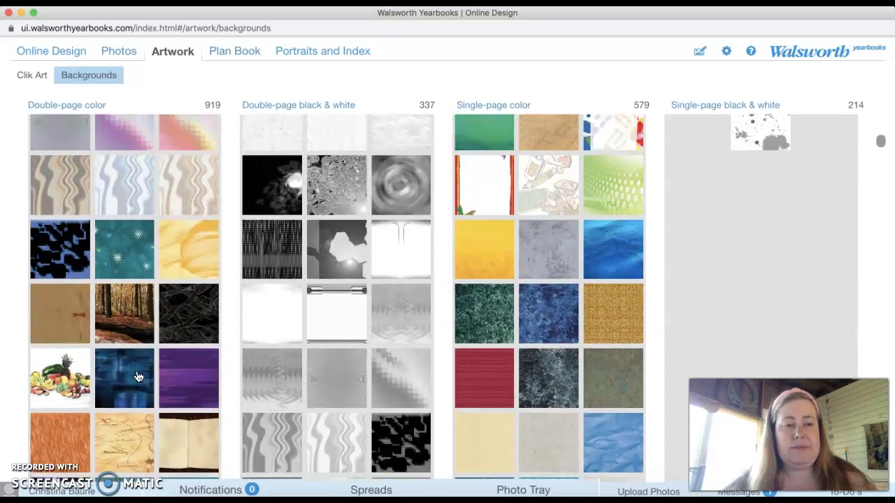
{"action": "left_click", "coordinate": [138, 297]}
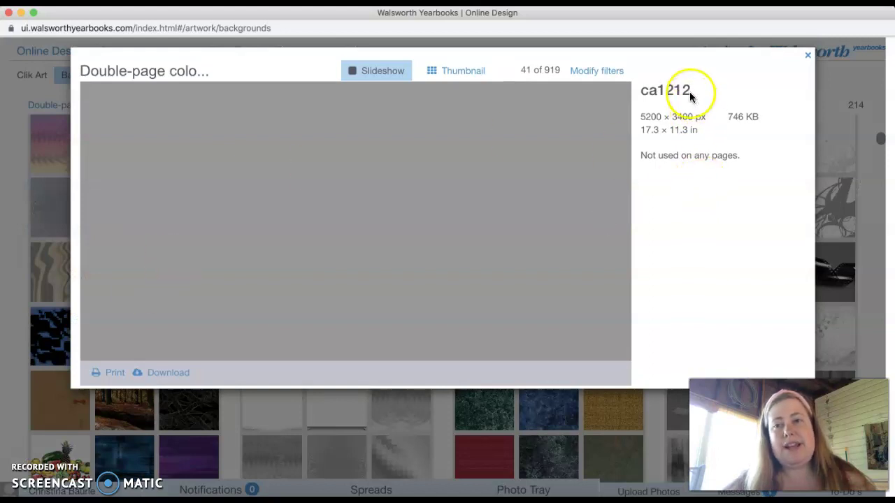
Review the ca1212 details (5200 × 3400 px, 746 KB) and close the preview
{"action": "left_click", "coordinate": [657, 96]}
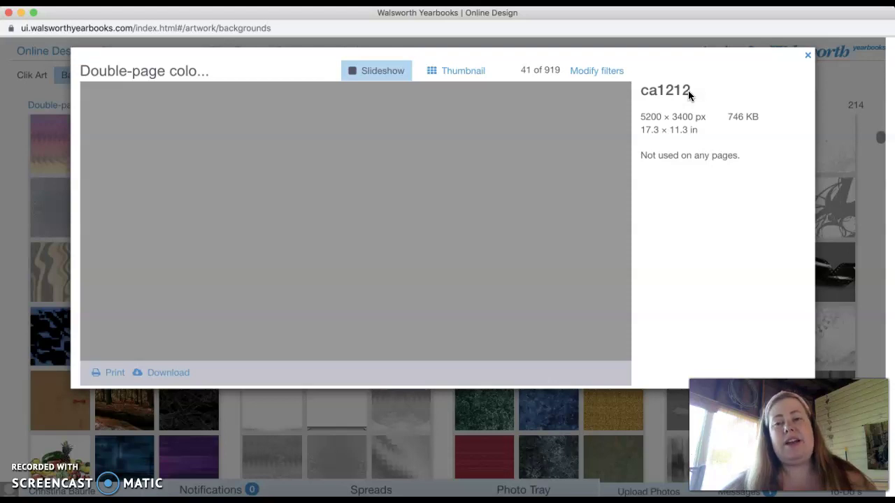
{"action": "left_click", "coordinate": [810, 58]}
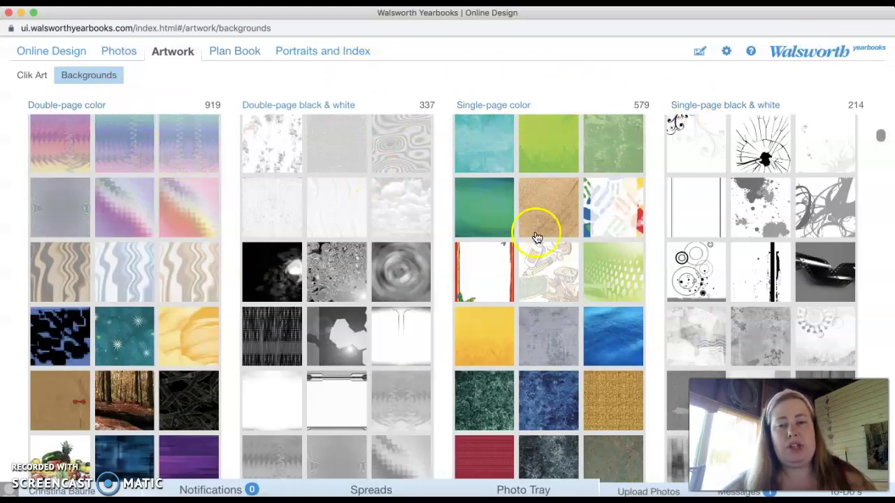
Switch to the Clik Art collection, browse the 26 Food images, then close the Food window
{"action": "left_click", "coordinate": [33, 74]}
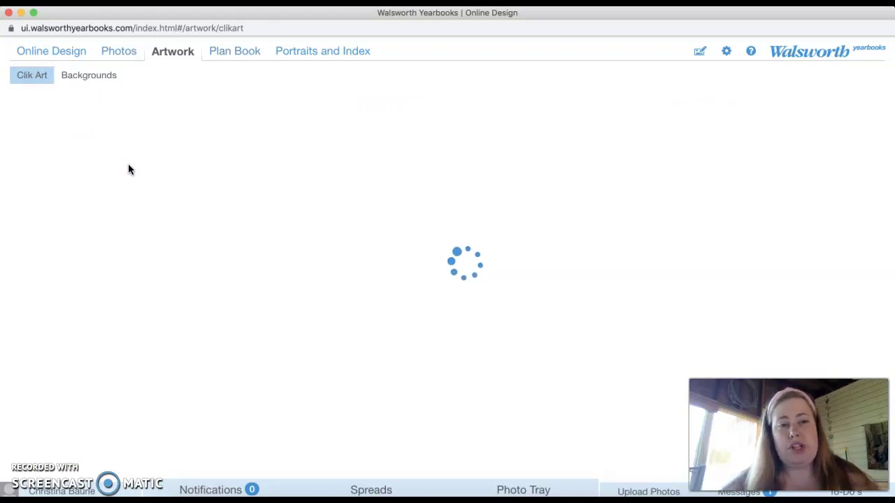
{"action": "left_click", "coordinate": [184, 355]}
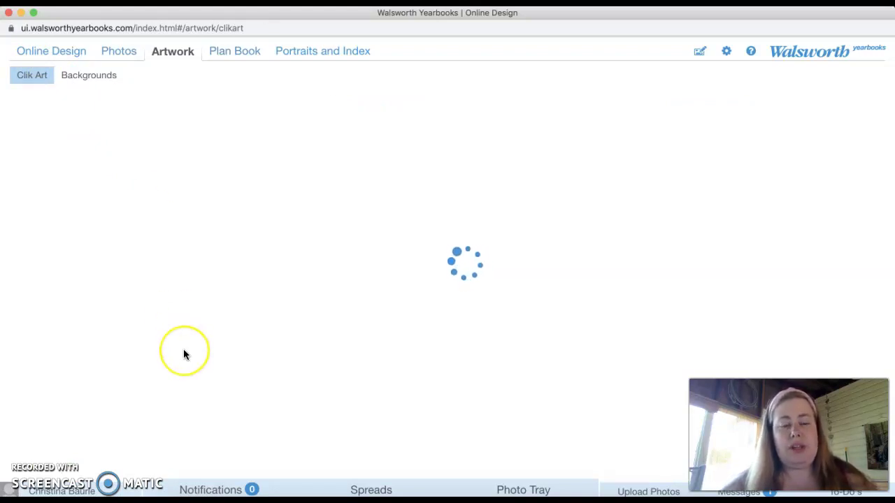
{"action": "left_click", "coordinate": [302, 359]}
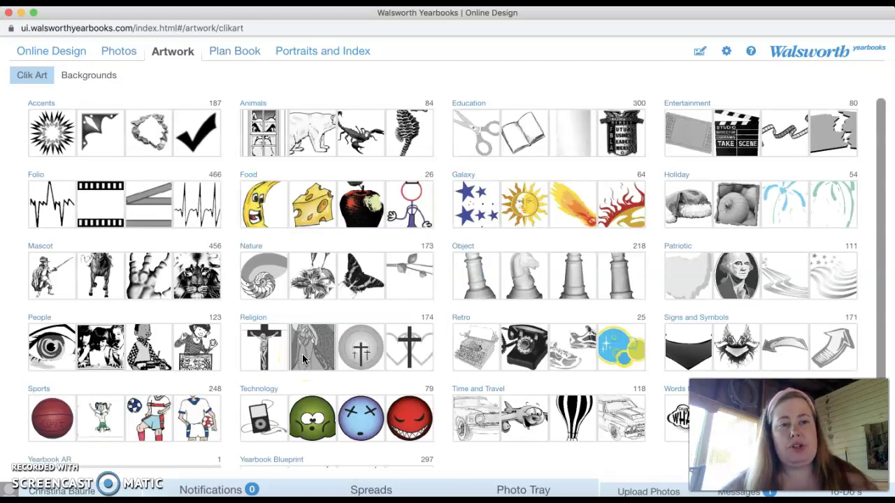
{"action": "left_click", "coordinate": [300, 344]}
{"action": "scroll", "coordinate": [300, 344], "scroll_direction": "down", "scroll_amount": 1}
{"action": "scroll", "coordinate": [301, 340], "scroll_direction": "up", "scroll_amount": 1}
{"action": "left_click", "coordinate": [301, 341]}
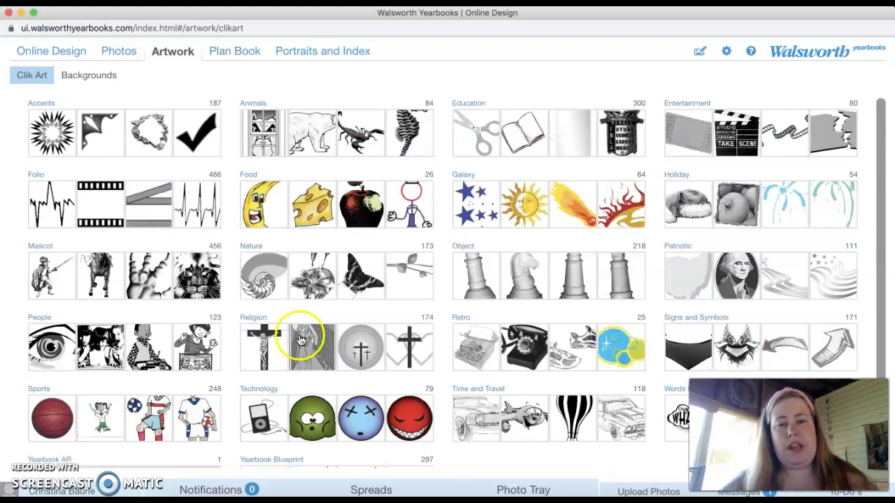
{"action": "left_click", "coordinate": [249, 176]}
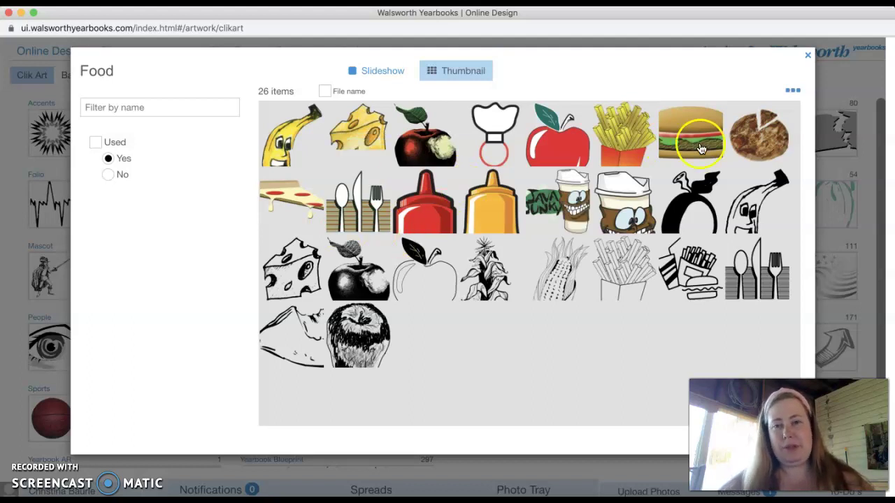
{"action": "left_click", "coordinate": [808, 56]}
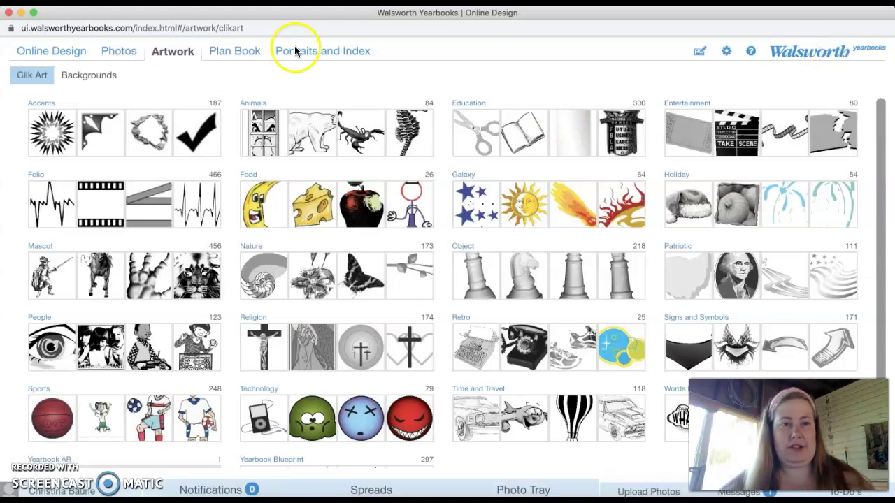
Review the 100-page Plan Book ladder, then go to the Portraits and Index students page
{"action": "left_click", "coordinate": [243, 53]}
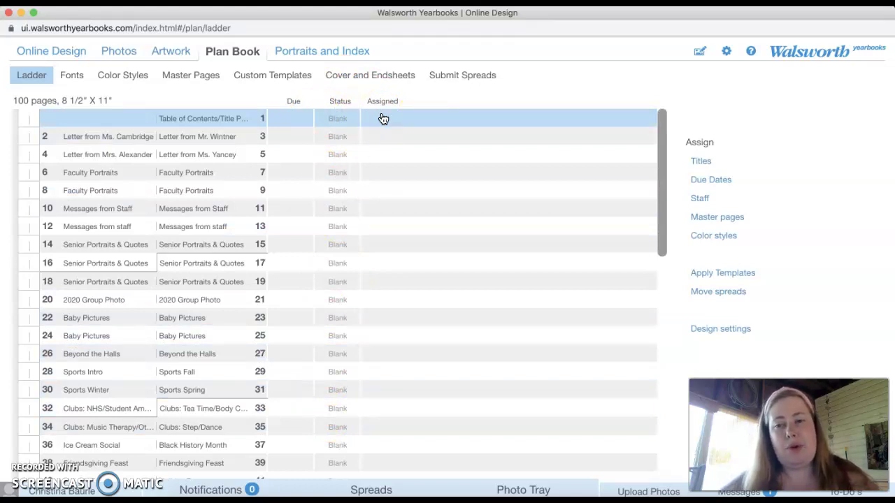
{"action": "left_click", "coordinate": [365, 156]}
{"action": "left_click", "coordinate": [384, 120]}
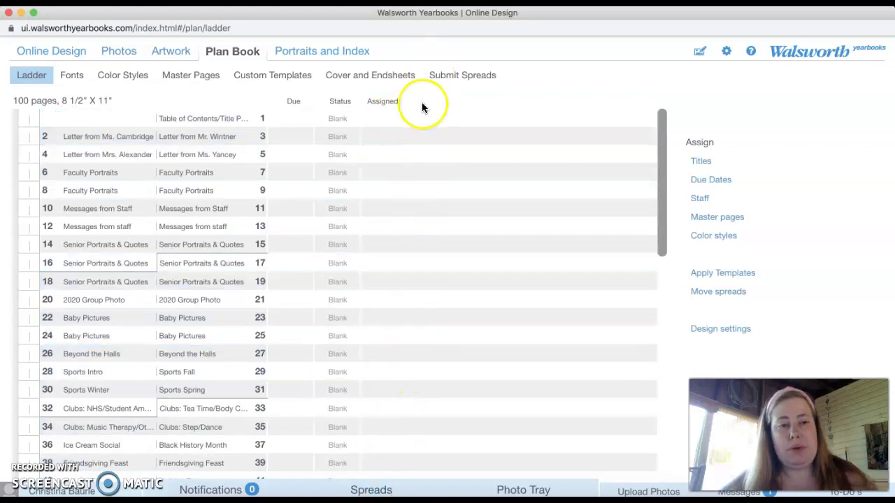
{"action": "left_click", "coordinate": [306, 53]}
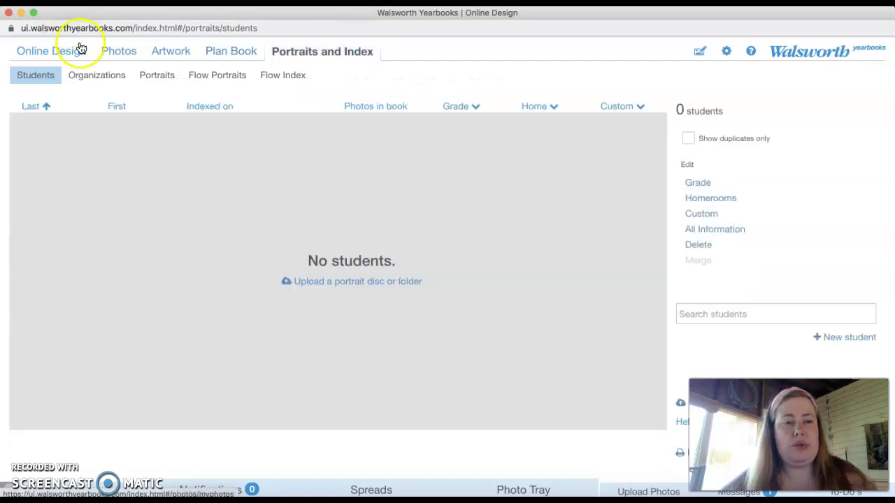
From the Online Design spread list, open the pages 2–3 letters spread for editing
{"action": "left_click", "coordinate": [58, 61]}
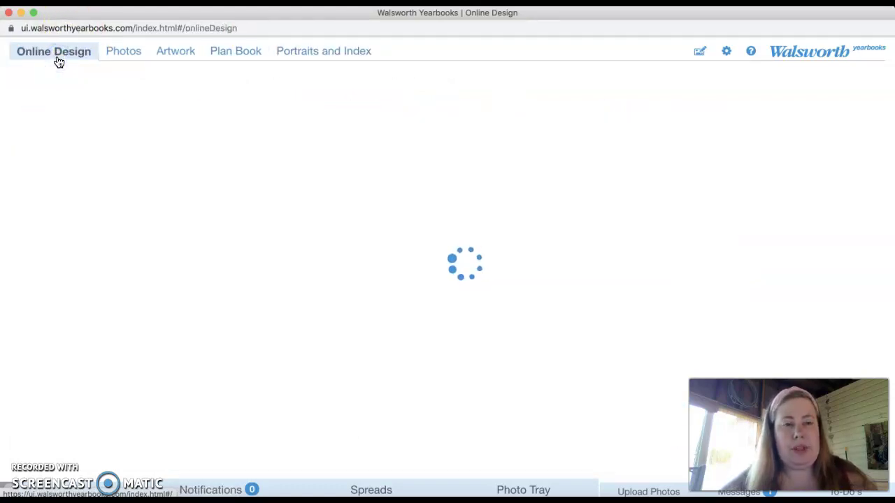
{"action": "left_click", "coordinate": [231, 204]}
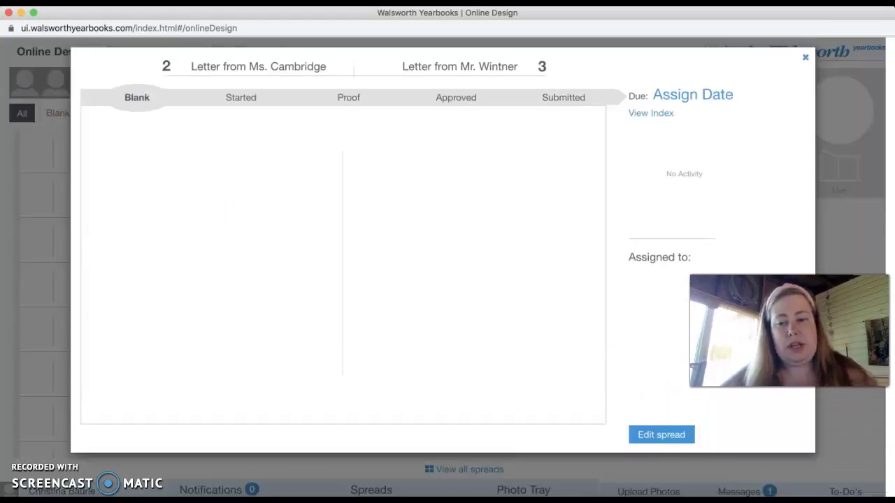
{"action": "left_click", "coordinate": [663, 441]}
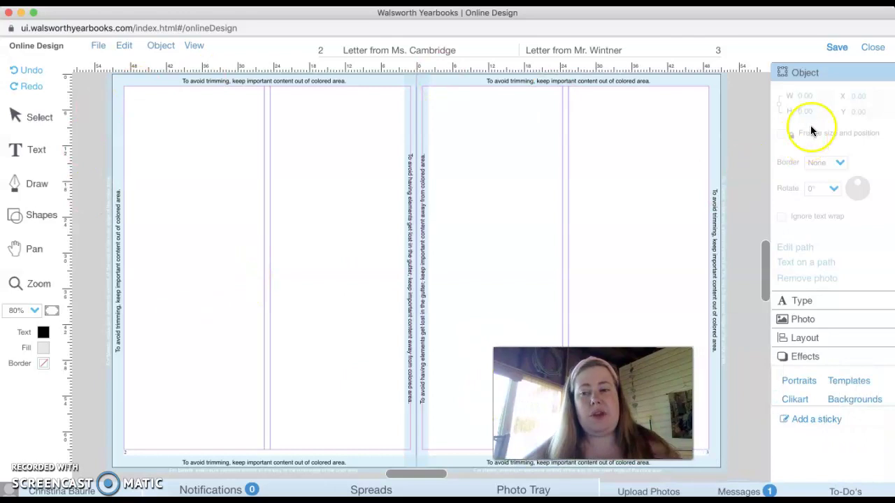
Open Backgrounds and toggle Spread/Page placement until single-page cloud and sunset sky images appear
{"action": "left_click", "coordinate": [850, 397]}
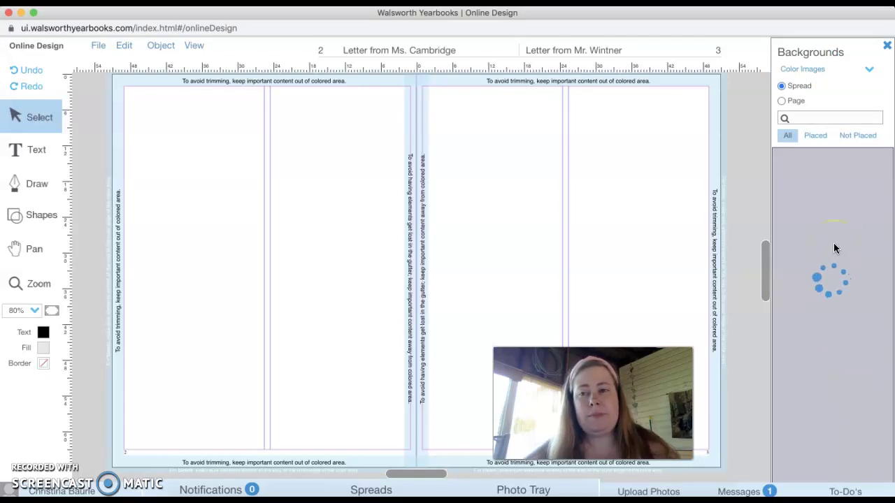
{"action": "left_click", "coordinate": [800, 86]}
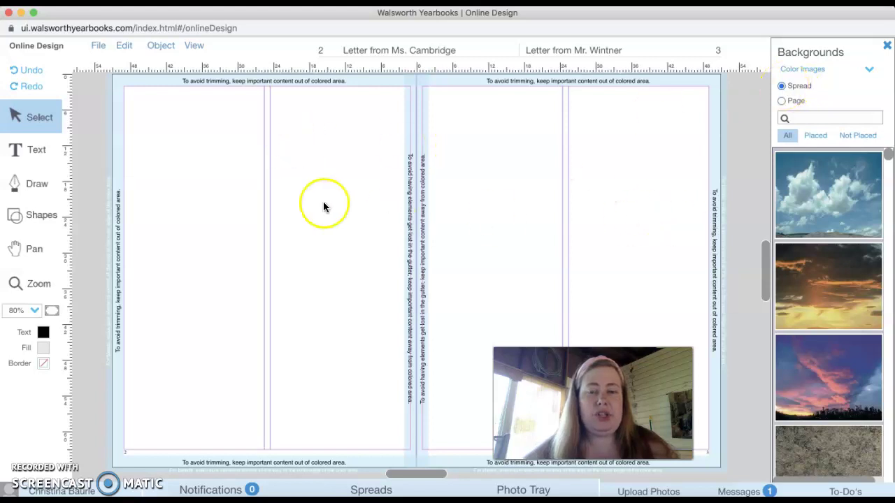
{"action": "left_click", "coordinate": [782, 101]}
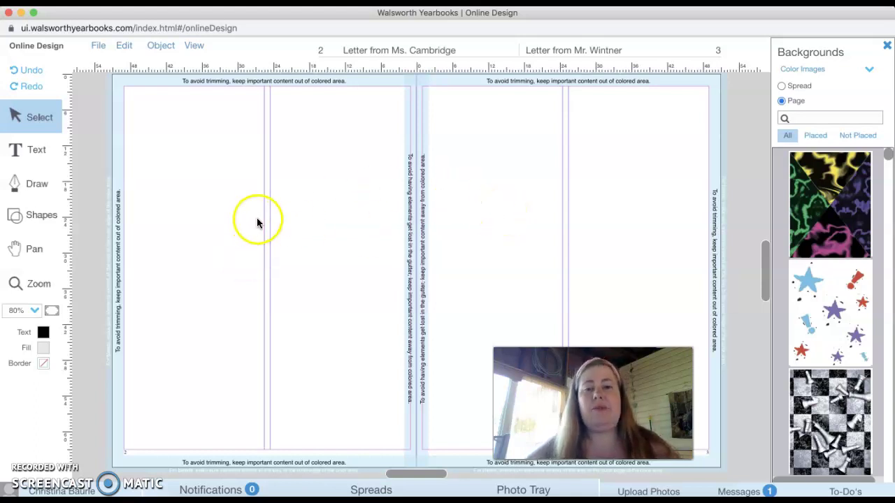
{"action": "left_click", "coordinate": [781, 86]}
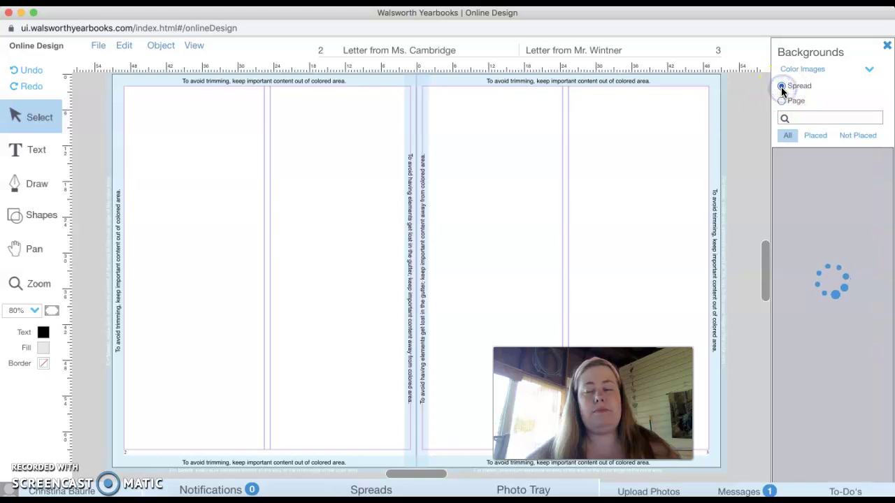
{"action": "left_click", "coordinate": [782, 101]}
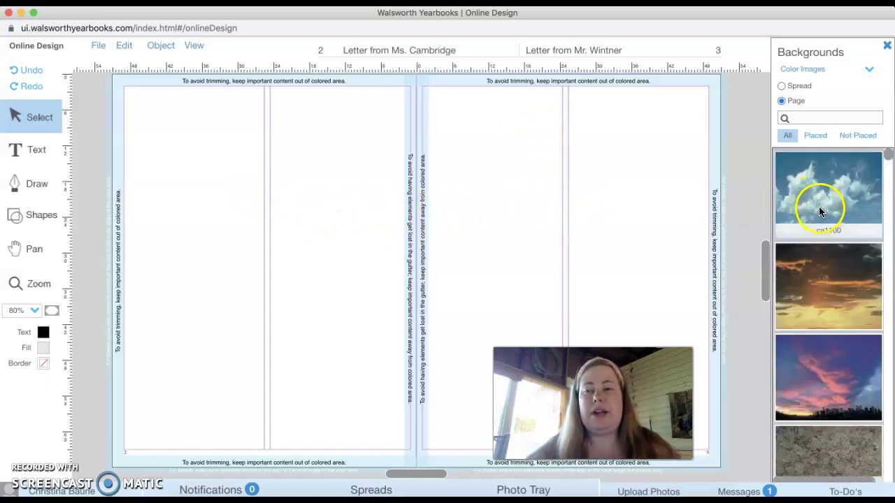
Drop the cloud sky background on the spread, fade it to a pale tint, then remove it
{"action": "left_click_drag", "start_coordinate": [820, 207], "coordinate": [282, 224]}
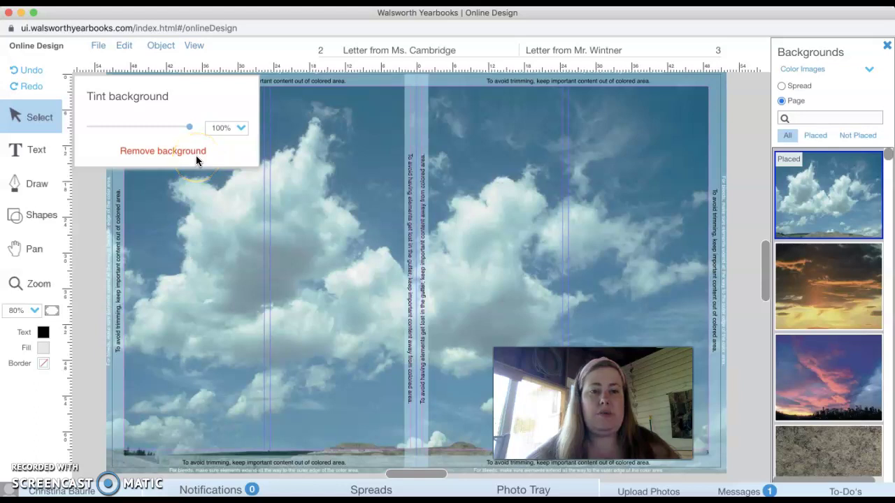
{"action": "left_click_drag", "start_coordinate": [189, 127], "coordinate": [133, 131]}
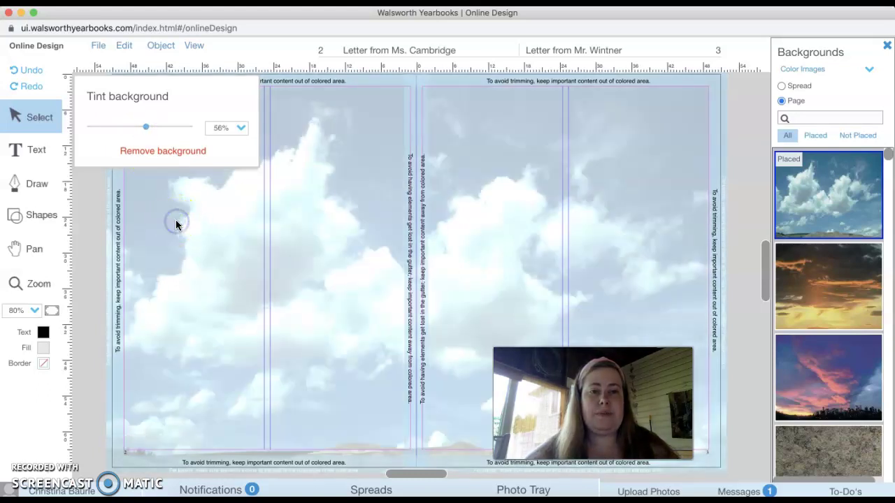
{"action": "left_click", "coordinate": [169, 152]}
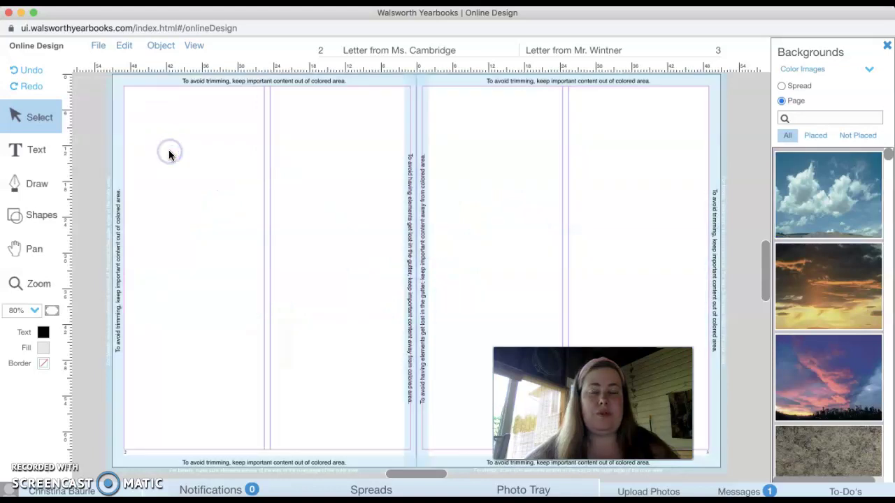
Scroll the backgrounds list and toggle placement between Spread and single Page
{"action": "scroll", "coordinate": [835, 386], "scroll_direction": "down", "scroll_amount": 10}
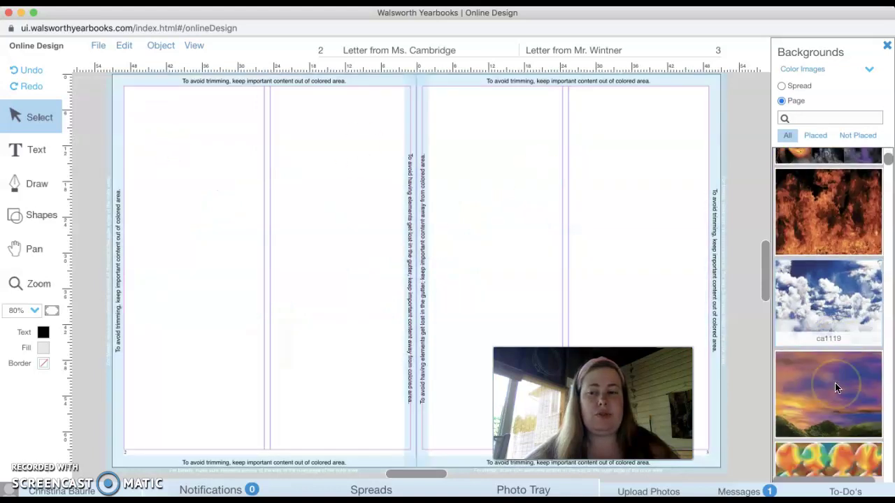
{"action": "scroll", "coordinate": [836, 387], "scroll_direction": "down", "scroll_amount": 15}
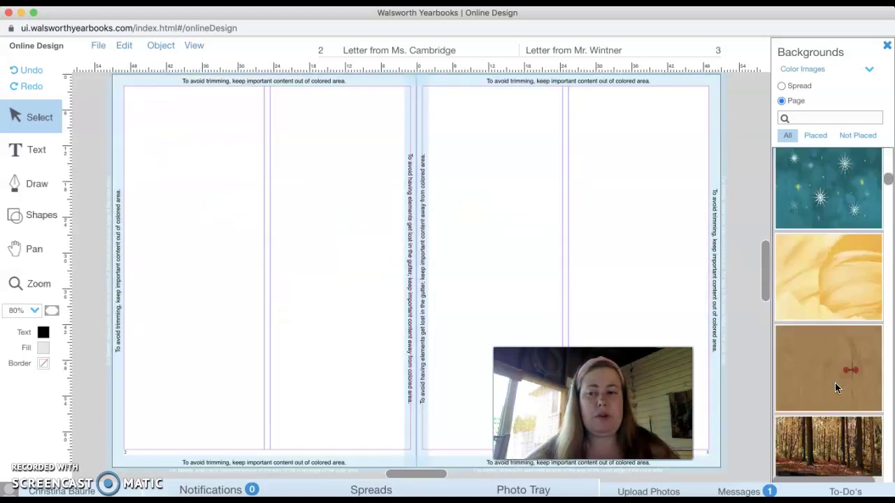
{"action": "scroll", "coordinate": [837, 387], "scroll_direction": "down", "scroll_amount": 3}
{"action": "left_click", "coordinate": [781, 102]}
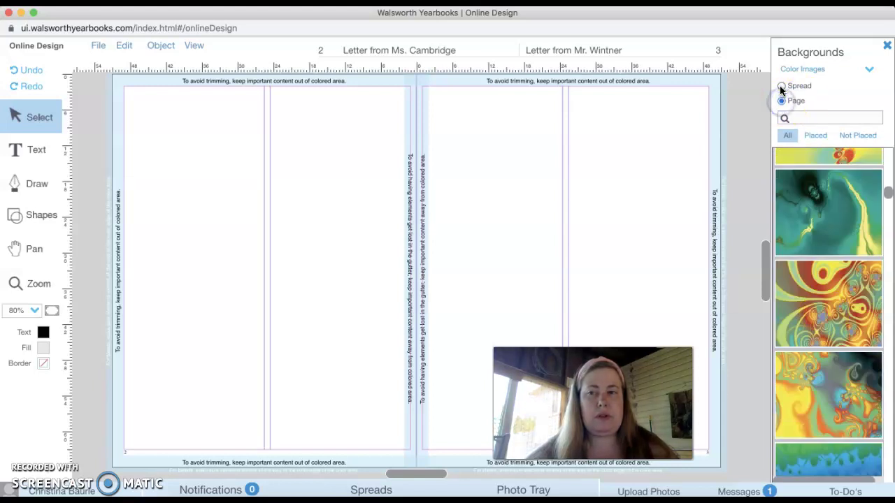
{"action": "left_click", "coordinate": [781, 86]}
{"action": "left_click", "coordinate": [781, 101]}
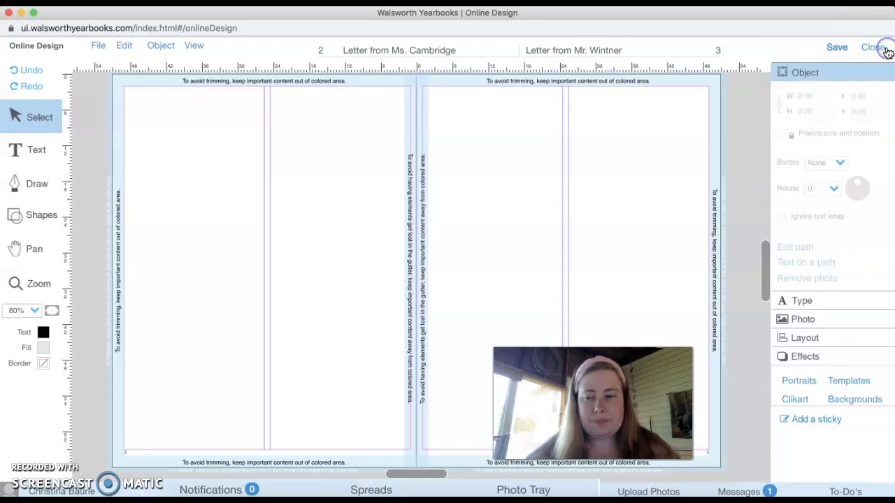
Open Templates and show the Limitless category layouts
{"action": "left_click", "coordinate": [850, 382]}
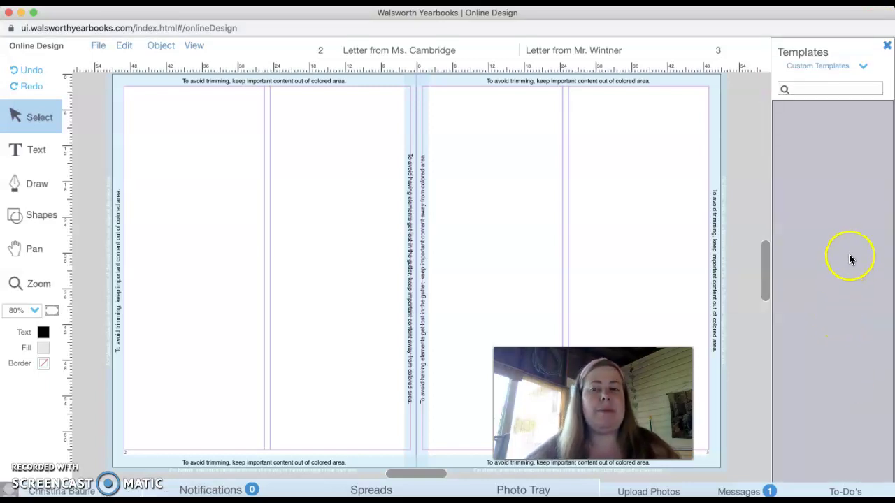
{"action": "left_click", "coordinate": [863, 65]}
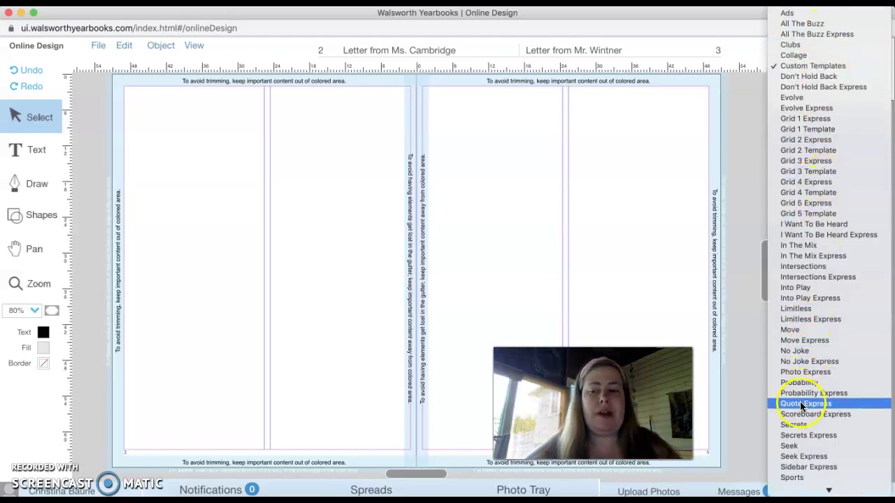
{"action": "left_click", "coordinate": [807, 310]}
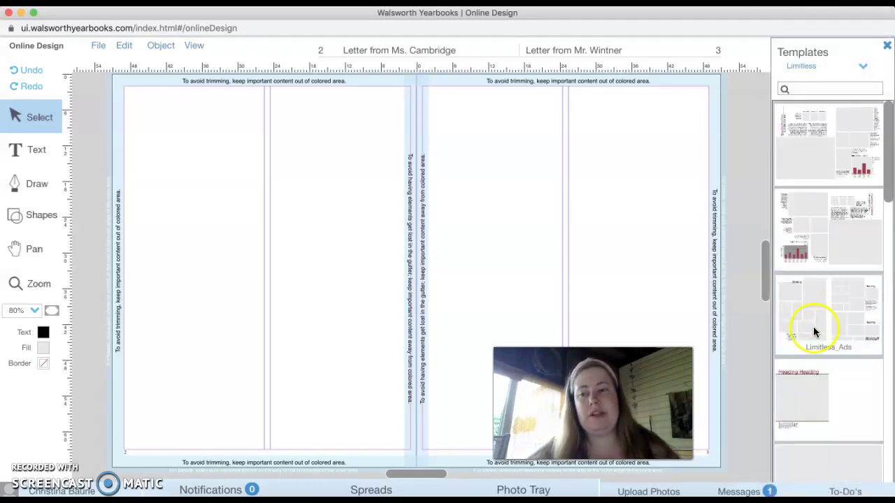
{"action": "scroll", "coordinate": [809, 314], "scroll_direction": "down", "scroll_amount": 3}
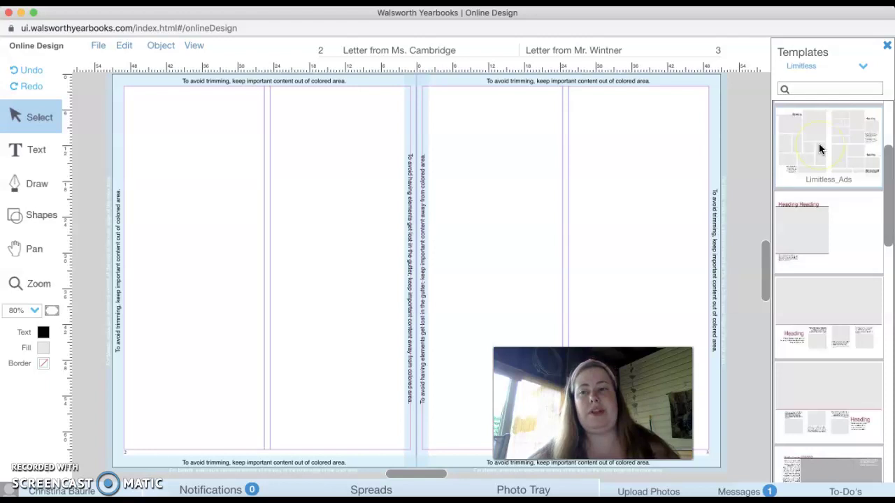
Apply the Limitless_Ads template to the spread and select its large top-left photo frame
{"action": "left_click_drag", "start_coordinate": [820, 148], "coordinate": [405, 206]}
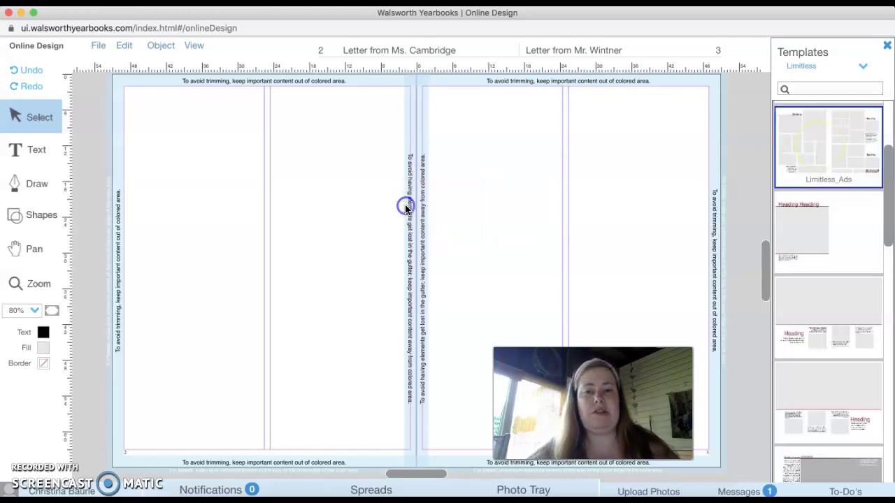
{"action": "left_click", "coordinate": [137, 431]}
{"action": "left_click", "coordinate": [207, 192]}
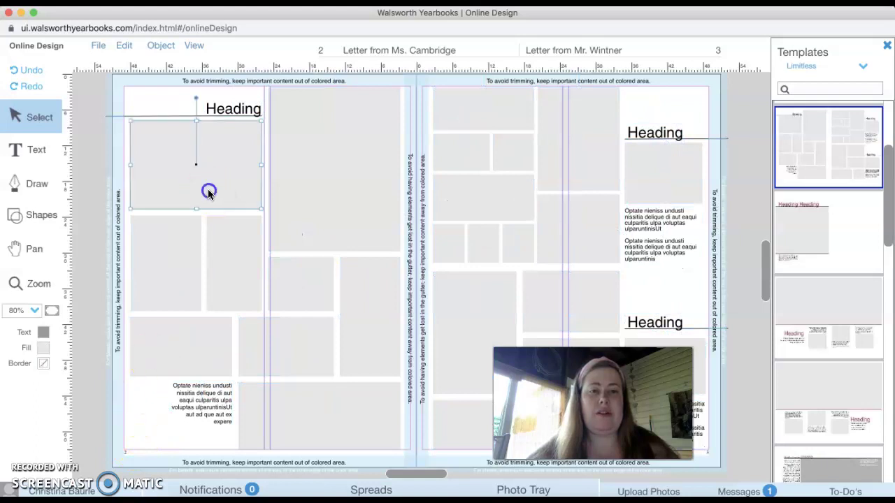
Select the template's photo frames, left Heading and bottom text block one by one
{"action": "left_click", "coordinate": [324, 188]}
{"action": "left_click", "coordinate": [161, 265]}
{"action": "left_click", "coordinate": [220, 275]}
{"action": "left_click", "coordinate": [301, 278]}
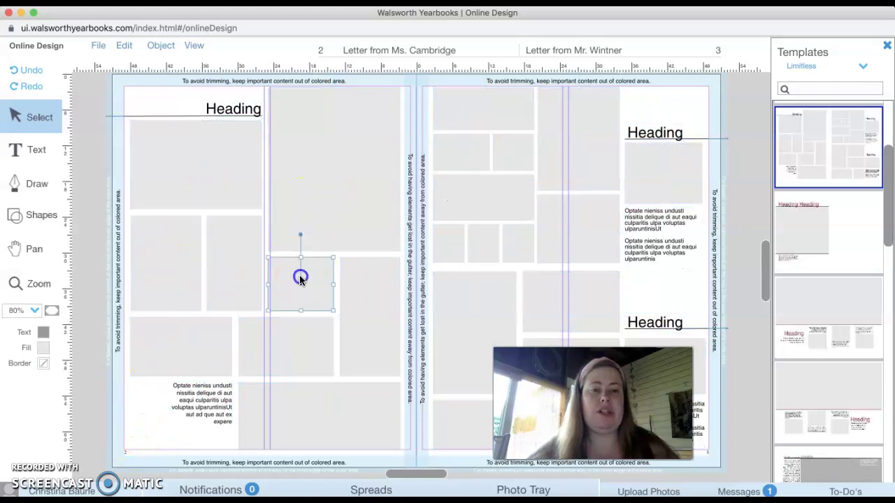
{"action": "left_click", "coordinate": [243, 111]}
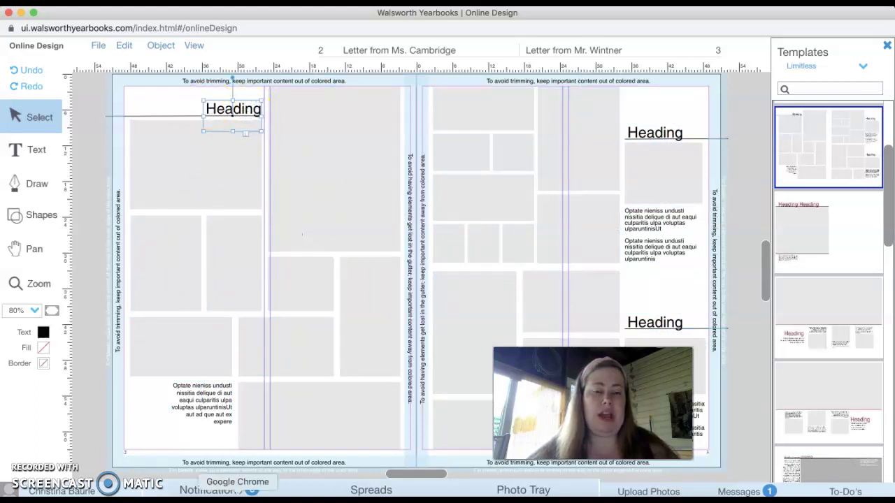
{"action": "left_click", "coordinate": [186, 402]}
{"action": "double_click", "coordinate": [176, 394]}
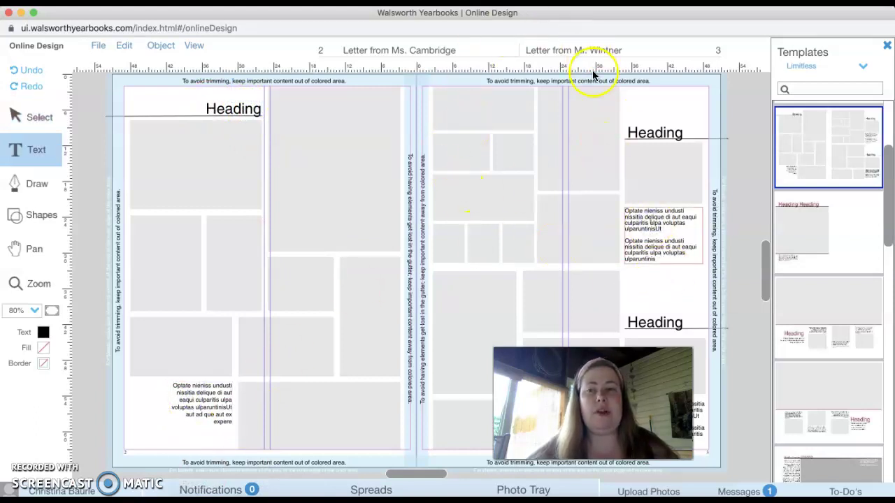
Look through the Edit, File and Object menus, then return to the Select tool
{"action": "left_click", "coordinate": [124, 46]}
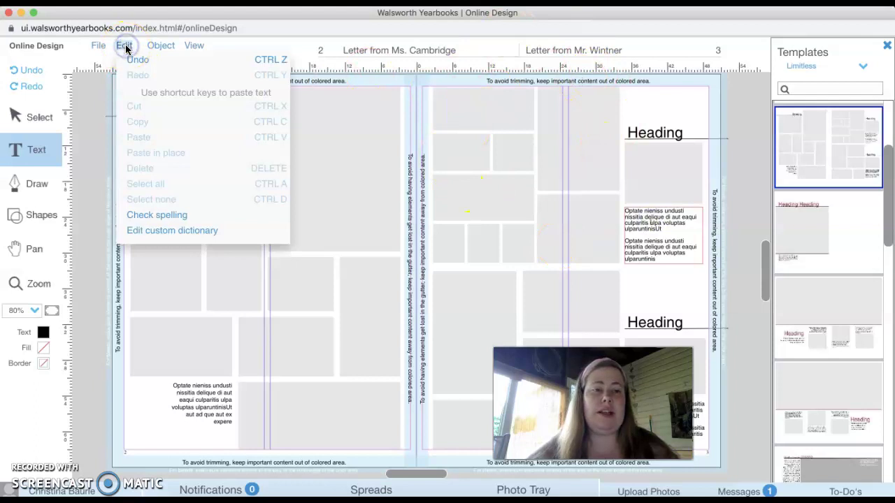
{"action": "left_click", "coordinate": [89, 73]}
{"action": "left_click", "coordinate": [99, 45]}
{"action": "left_click", "coordinate": [119, 43]}
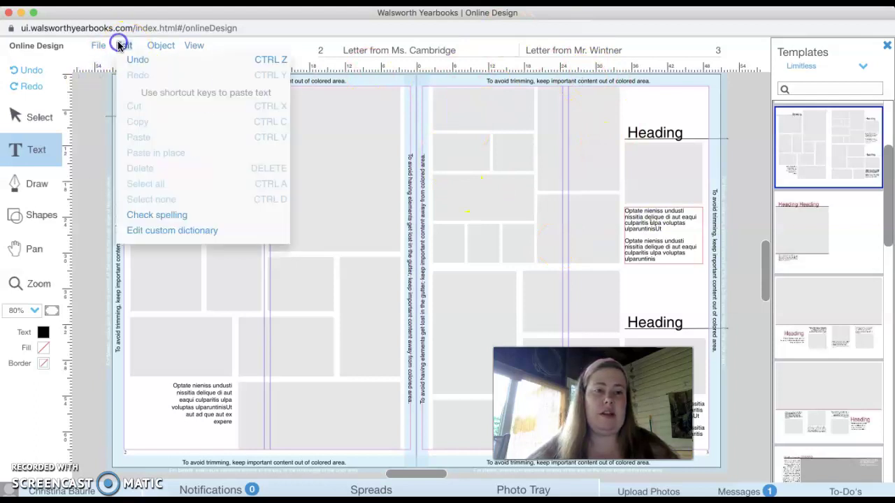
{"action": "left_click", "coordinate": [100, 46]}
{"action": "left_click", "coordinate": [157, 43]}
{"action": "left_click", "coordinate": [141, 45]}
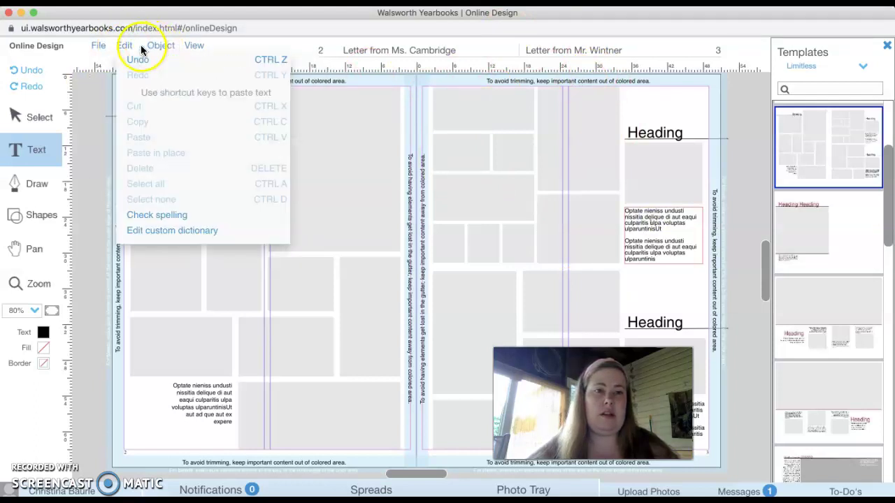
{"action": "left_click", "coordinate": [206, 367]}
{"action": "left_click", "coordinate": [171, 282]}
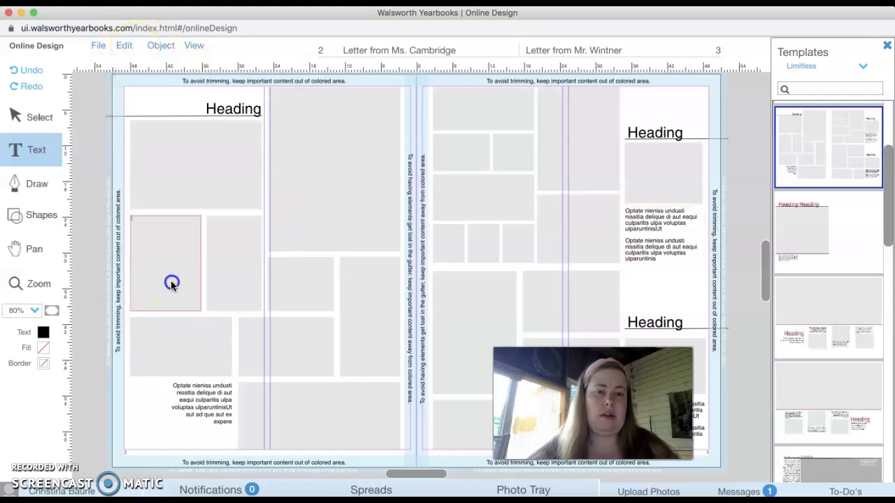
{"action": "left_click", "coordinate": [146, 117]}
{"action": "left_click", "coordinate": [28, 117]}
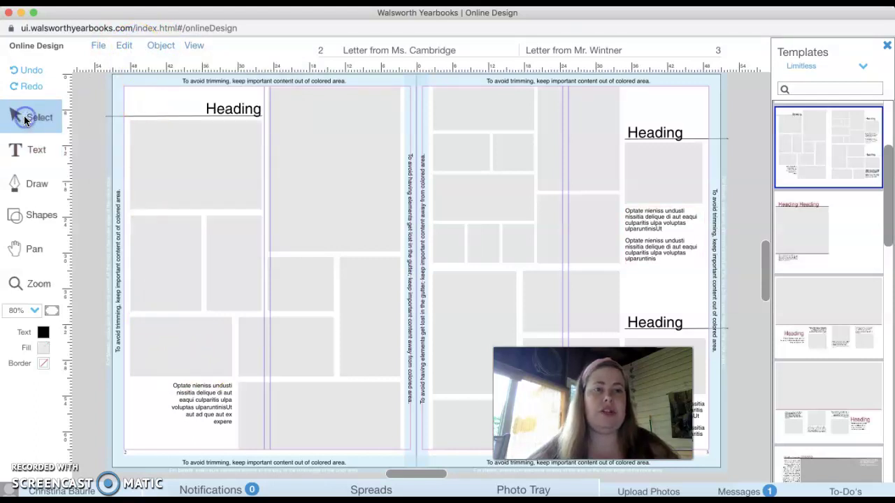
Use Edit > Select all and Edit > Delete to remove every template element
{"action": "left_click", "coordinate": [124, 45]}
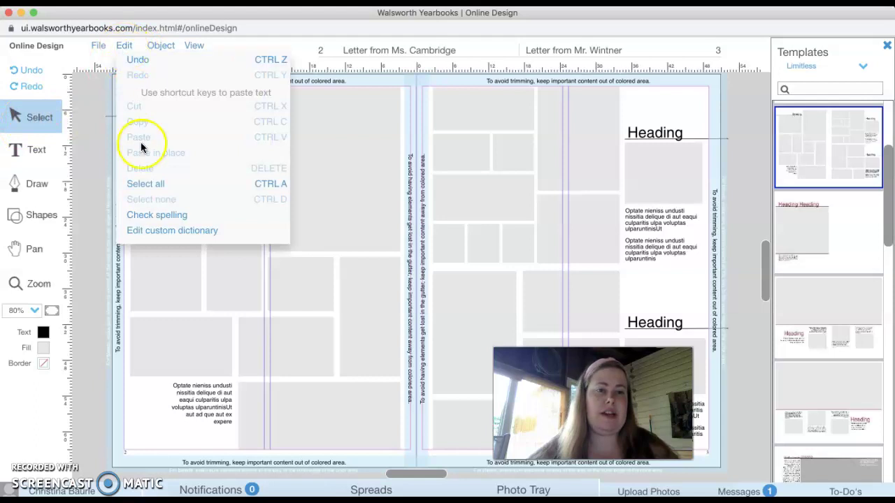
{"action": "left_click", "coordinate": [144, 184]}
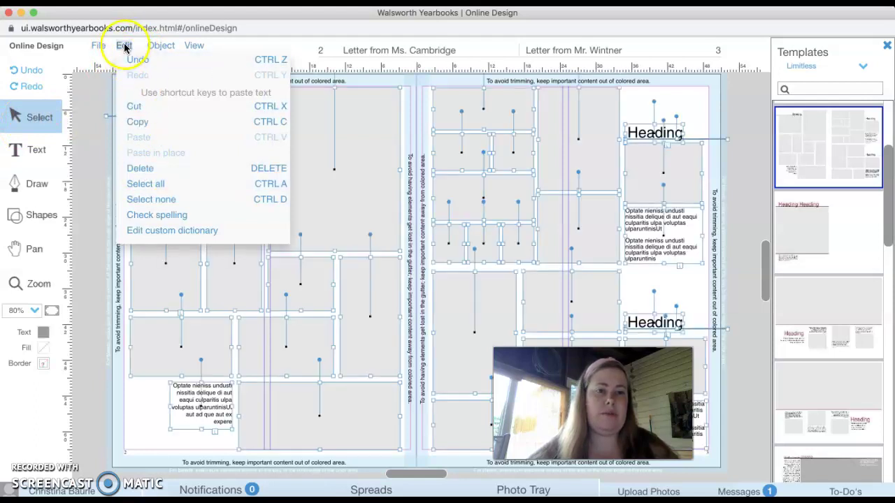
{"action": "left_click", "coordinate": [140, 168]}
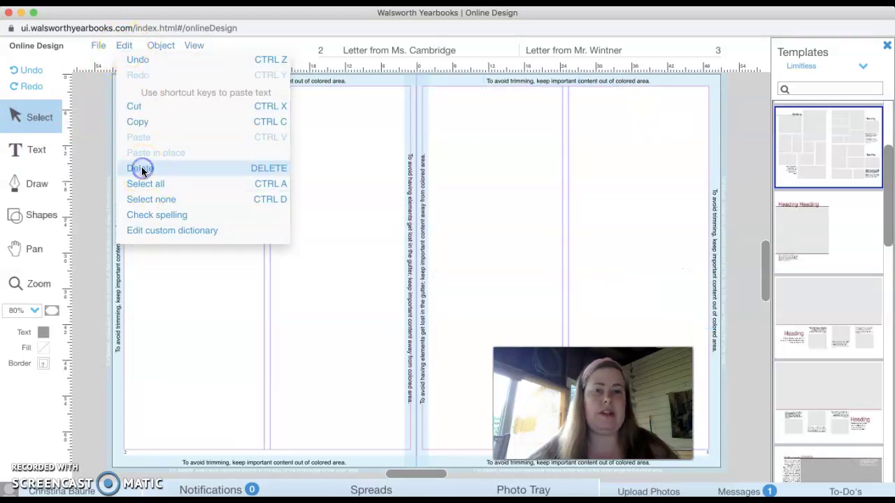
Clear the selection and reopen Templates showing the Collage category
{"action": "left_click", "coordinate": [350, 262]}
{"action": "left_click", "coordinate": [888, 46]}
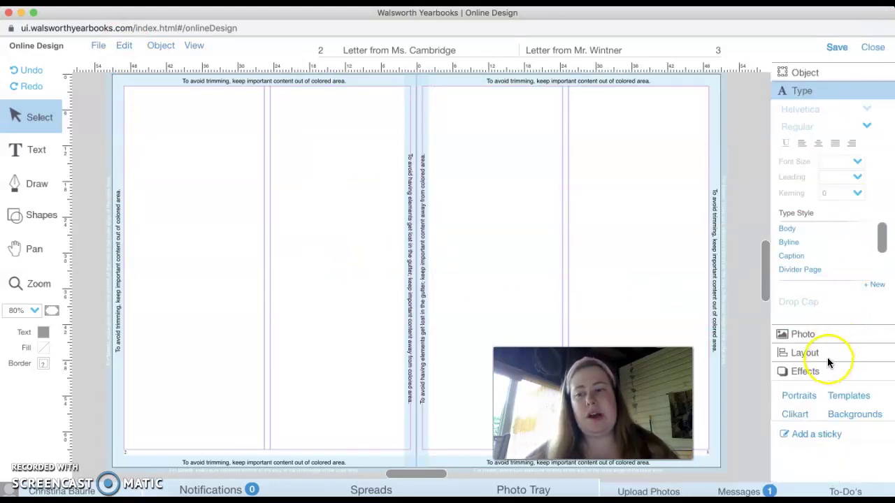
{"action": "left_click", "coordinate": [838, 397]}
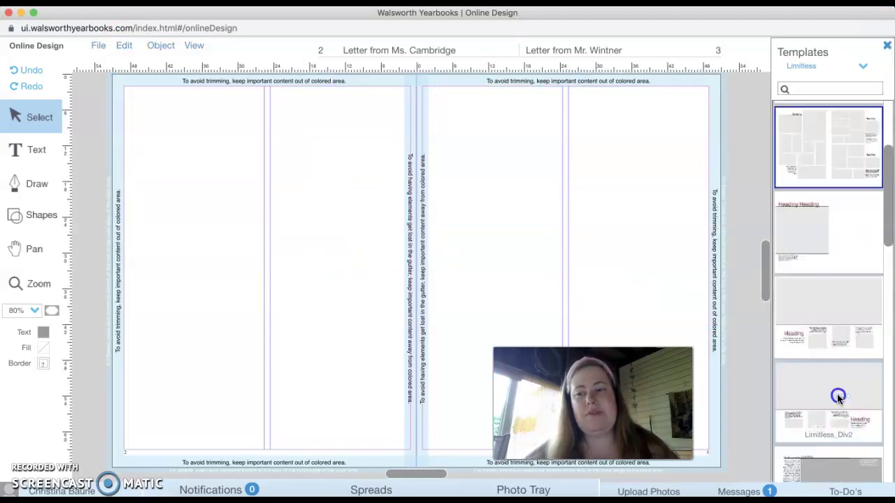
{"action": "left_click", "coordinate": [861, 70]}
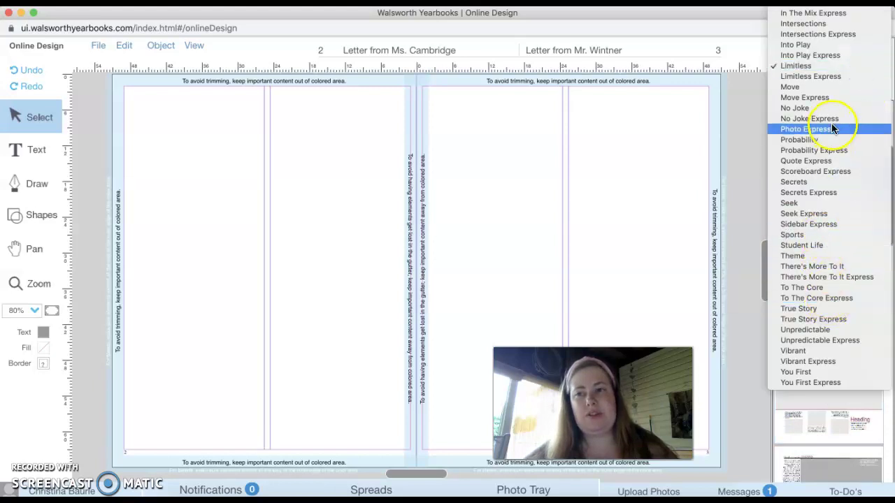
{"action": "scroll", "coordinate": [832, 125], "scroll_direction": "up", "scroll_amount": 5}
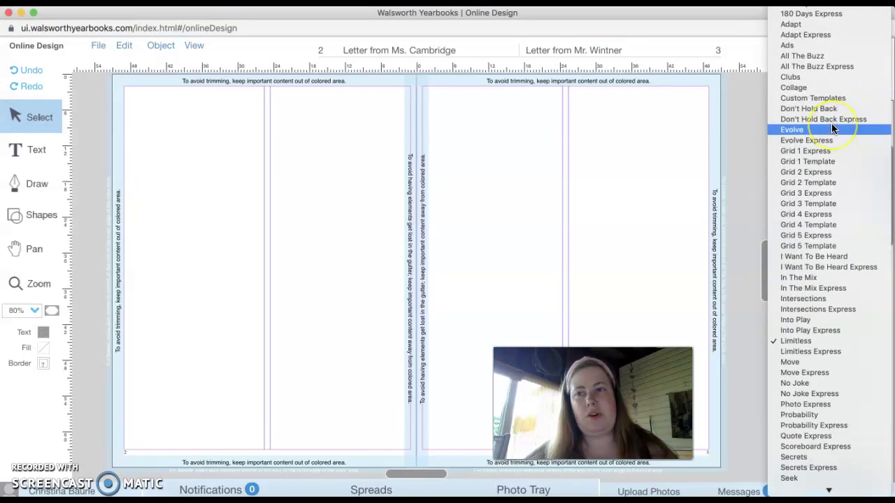
{"action": "left_click", "coordinate": [798, 89]}
Scroll through the Collage layouts and close the templates list without applying one
{"action": "scroll", "coordinate": [843, 273], "scroll_direction": "down", "scroll_amount": 3}
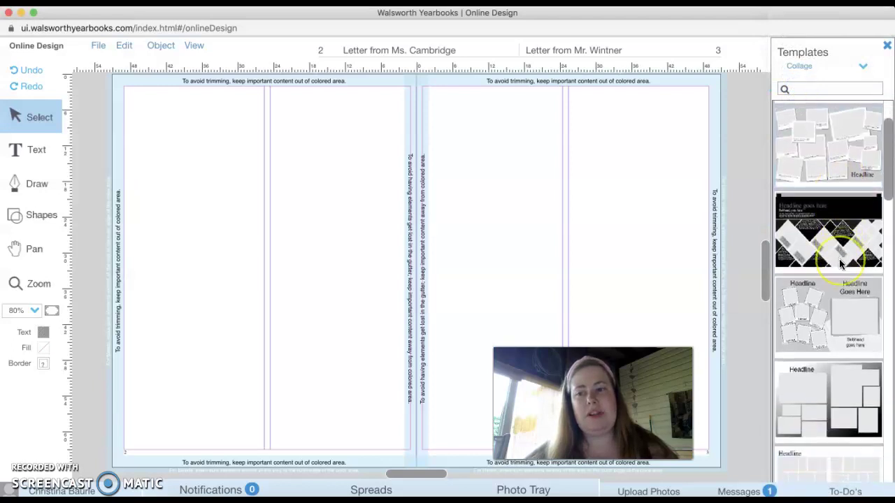
{"action": "scroll", "coordinate": [842, 263], "scroll_direction": "down", "scroll_amount": 6}
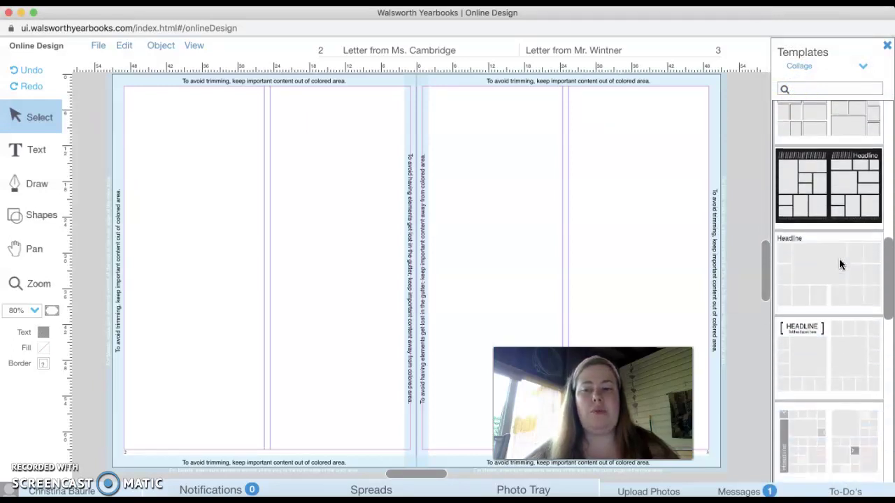
{"action": "scroll", "coordinate": [839, 243], "scroll_direction": "down", "scroll_amount": 10}
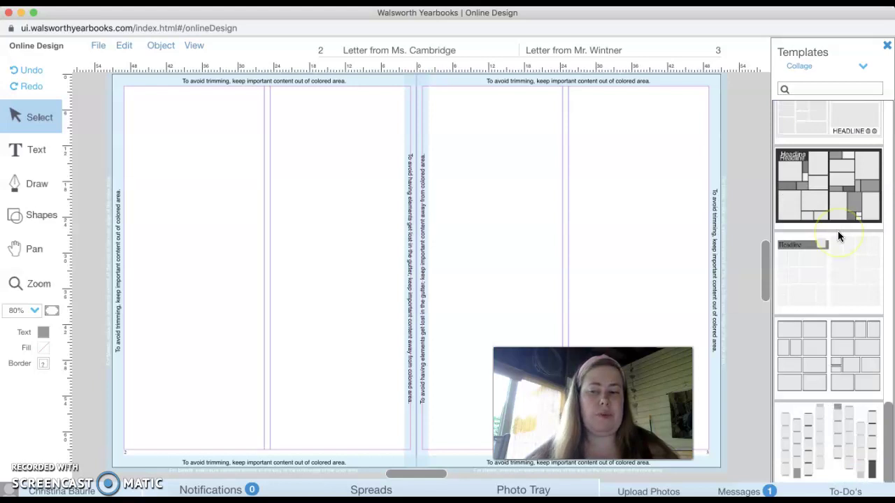
{"action": "left_click", "coordinate": [887, 46]}
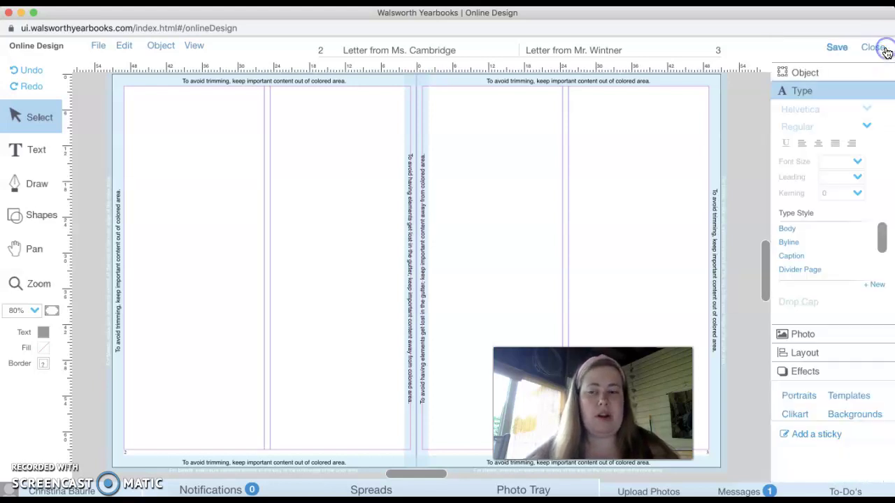
{"action": "left_click", "coordinate": [887, 464]}
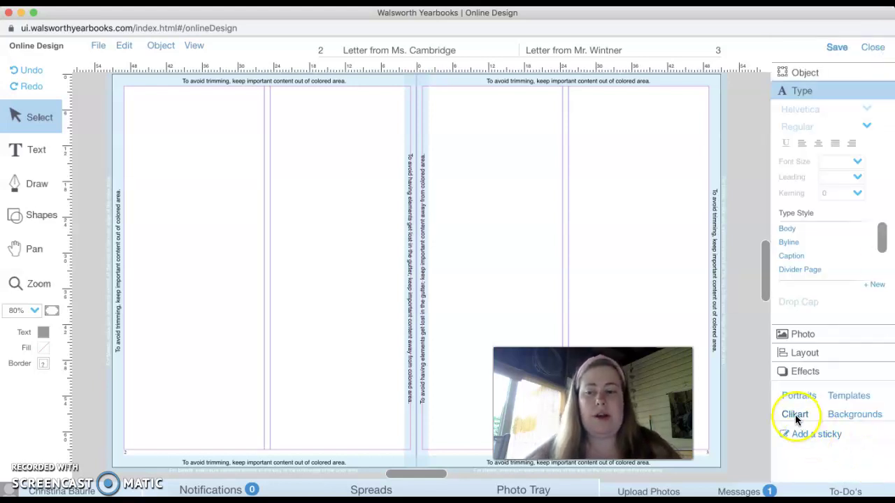
{"action": "left_click", "coordinate": [802, 397]}
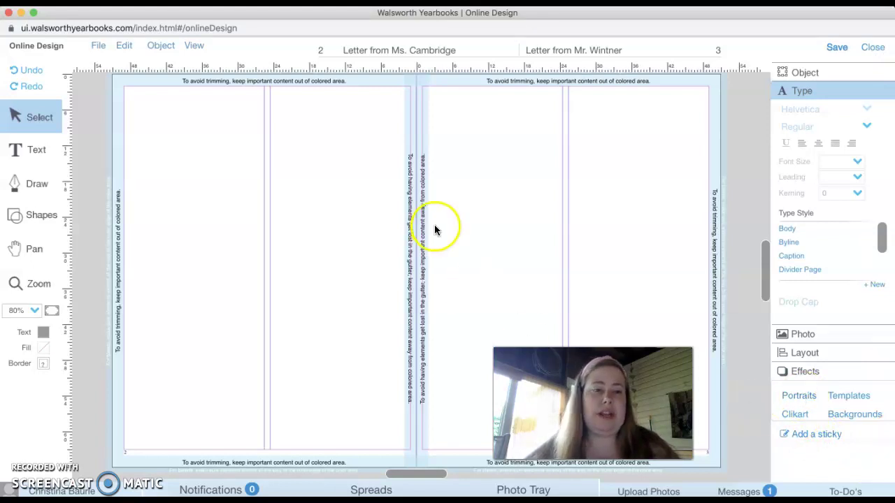
Add a rectangle shape, move it to page 2's upper-left and make it taller
{"action": "left_click", "coordinate": [34, 221]}
{"action": "left_click", "coordinate": [25, 218]}
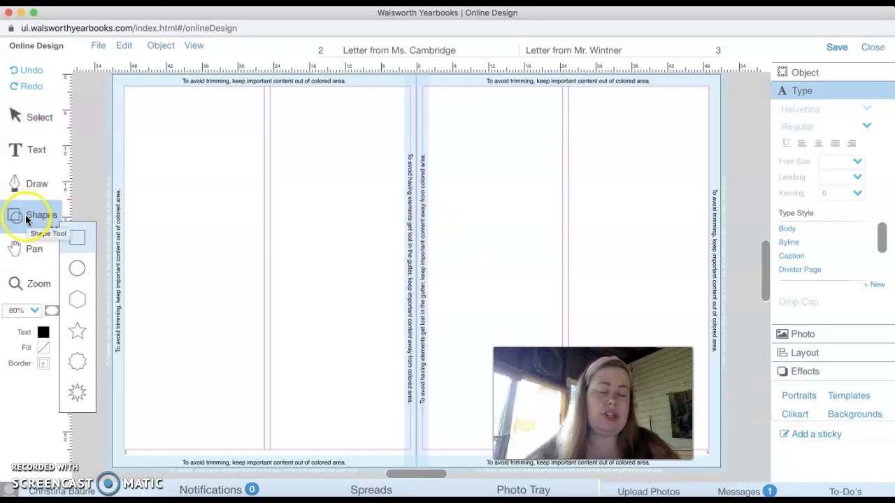
{"action": "left_click", "coordinate": [78, 240]}
{"action": "left_click", "coordinate": [386, 260]}
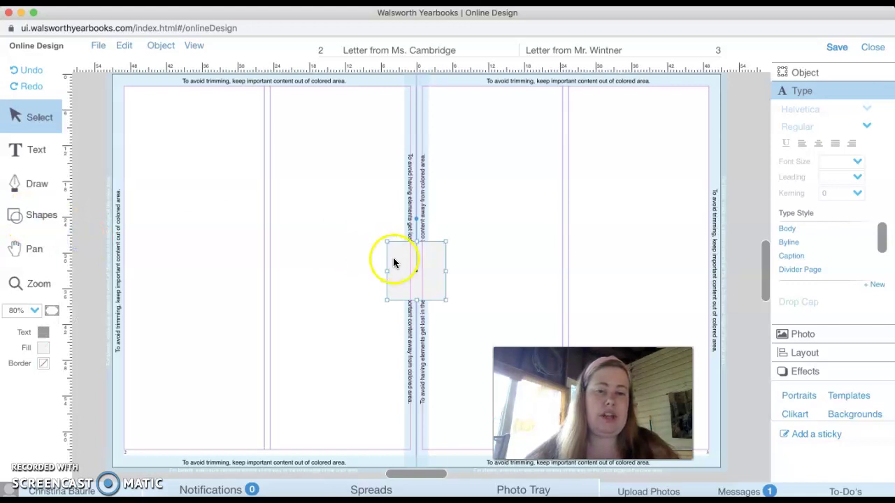
{"action": "left_click_drag", "start_coordinate": [394, 263], "coordinate": [141, 145]}
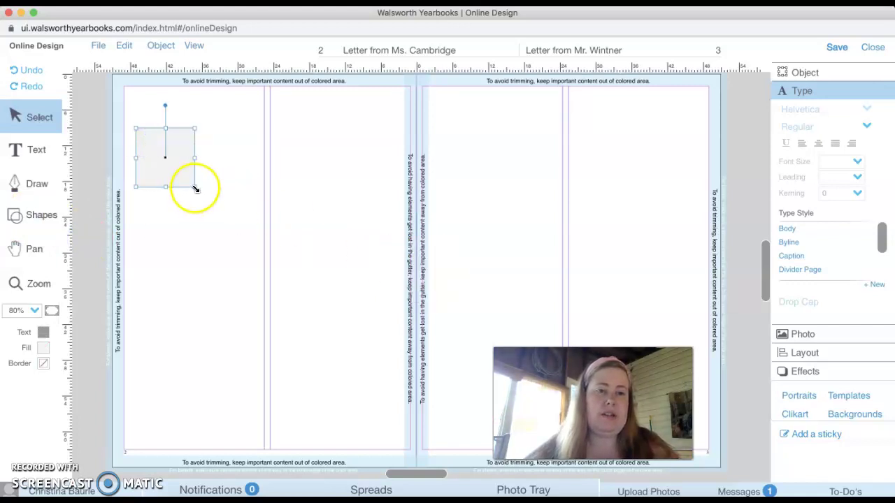
{"action": "left_click_drag", "start_coordinate": [195, 188], "coordinate": [201, 227]}
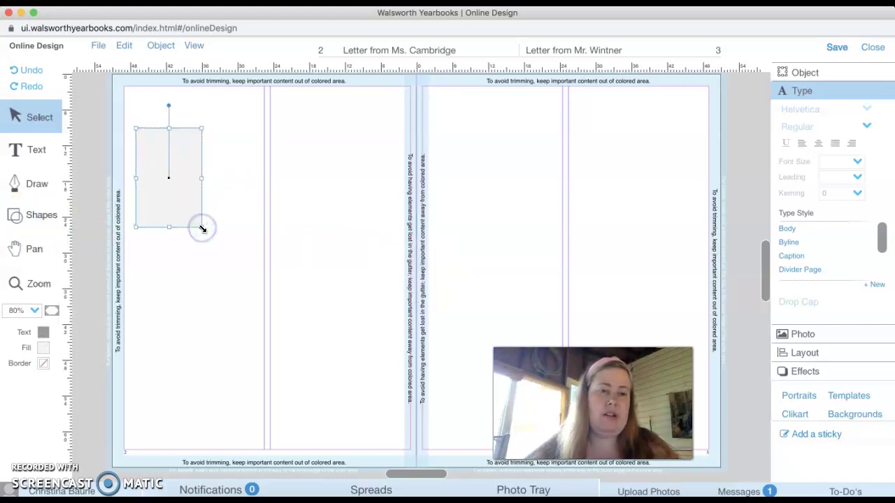
Add a circle shape below the rectangle on the left page and enlarge it
{"action": "left_click", "coordinate": [33, 208]}
{"action": "left_click", "coordinate": [76, 265]}
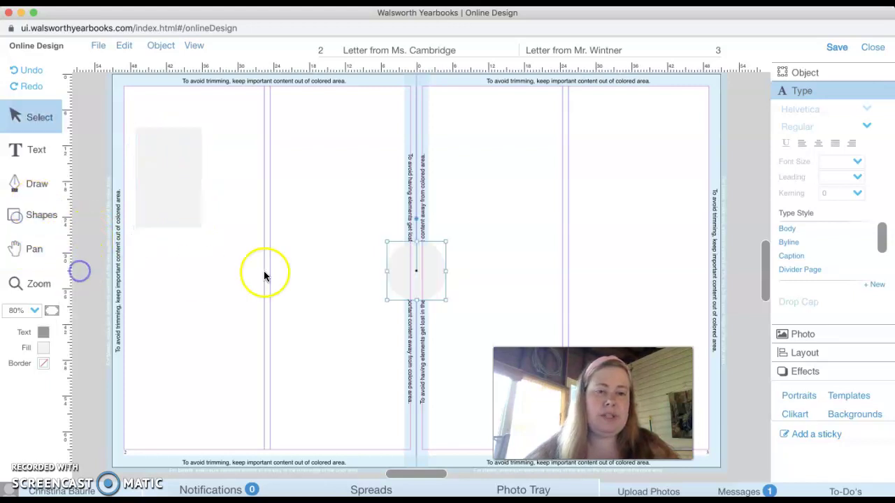
{"action": "left_click_drag", "start_coordinate": [399, 279], "coordinate": [216, 258]}
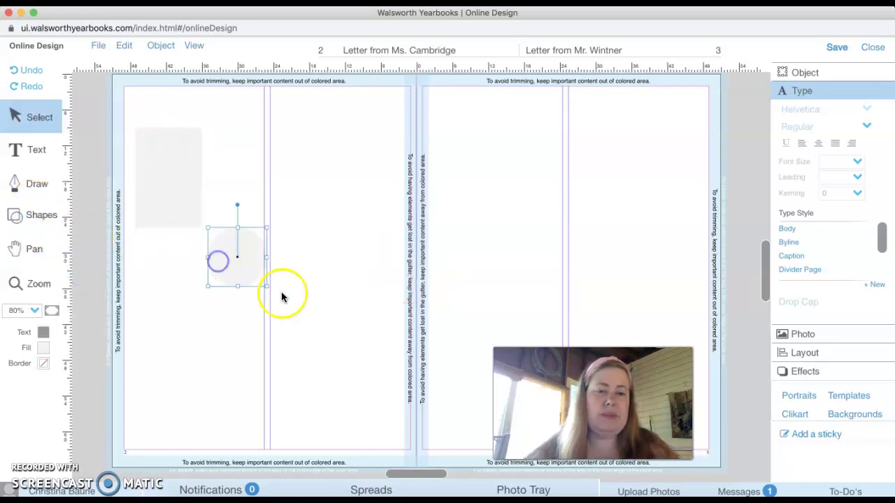
{"action": "left_click_drag", "start_coordinate": [266, 285], "coordinate": [287, 310]}
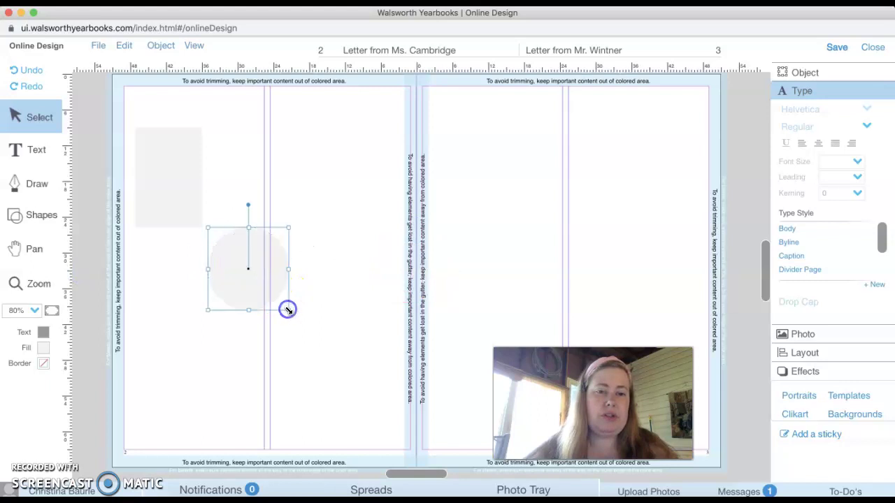
{"action": "left_click", "coordinate": [345, 314]}
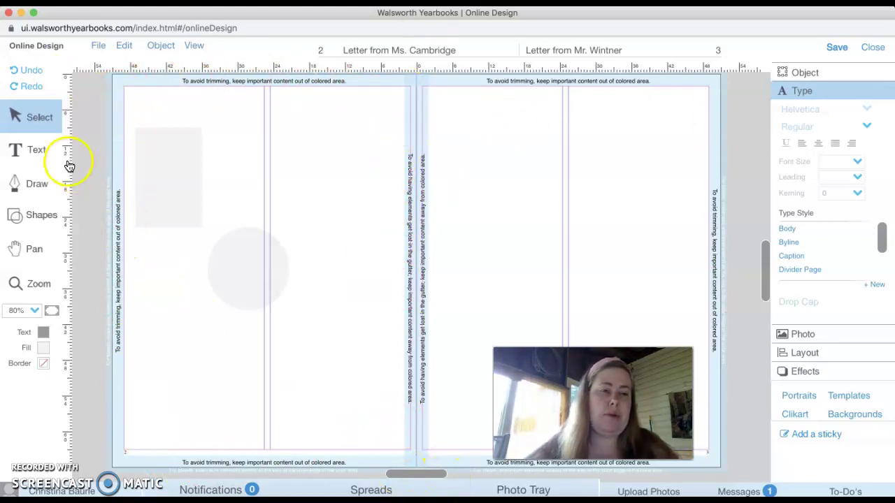
{"action": "left_click", "coordinate": [40, 155]}
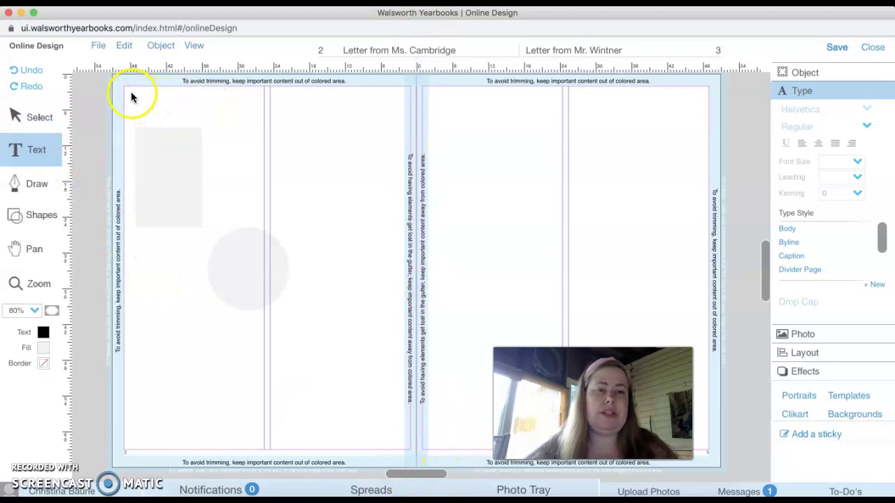
{"action": "left_click_drag", "start_coordinate": [130, 89], "coordinate": [400, 131]}
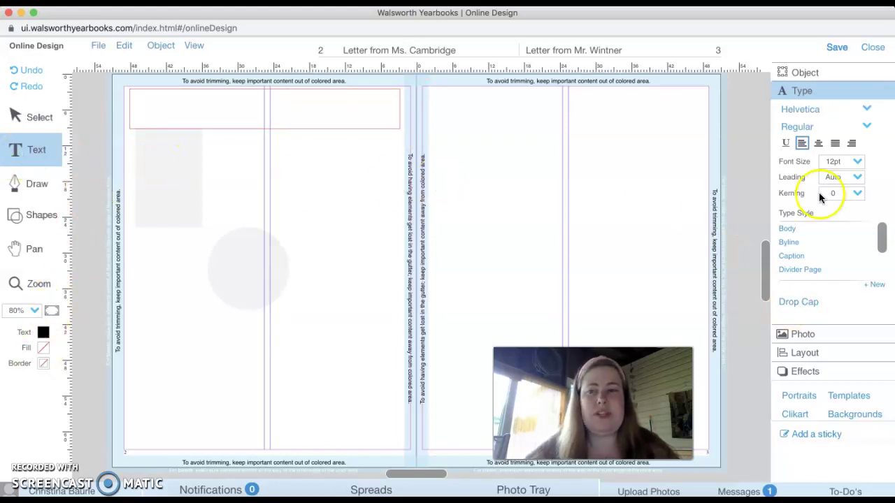
{"action": "left_click", "coordinate": [858, 162]}
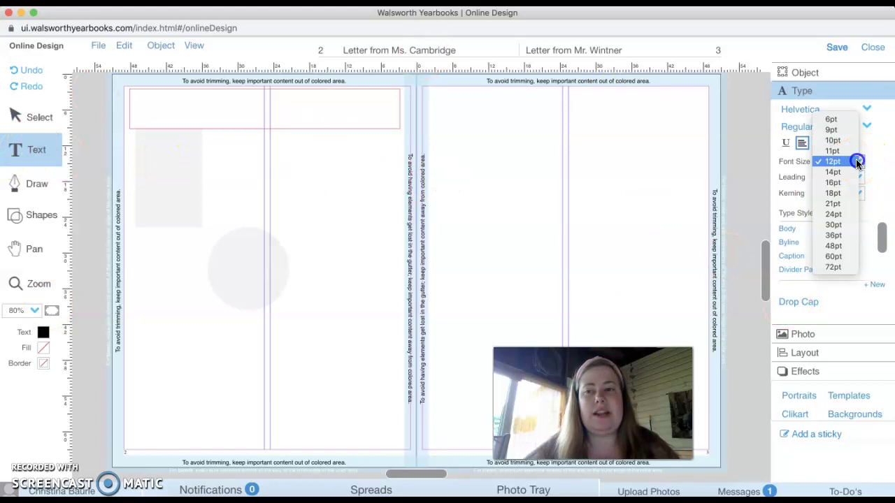
{"action": "left_click", "coordinate": [853, 256]}
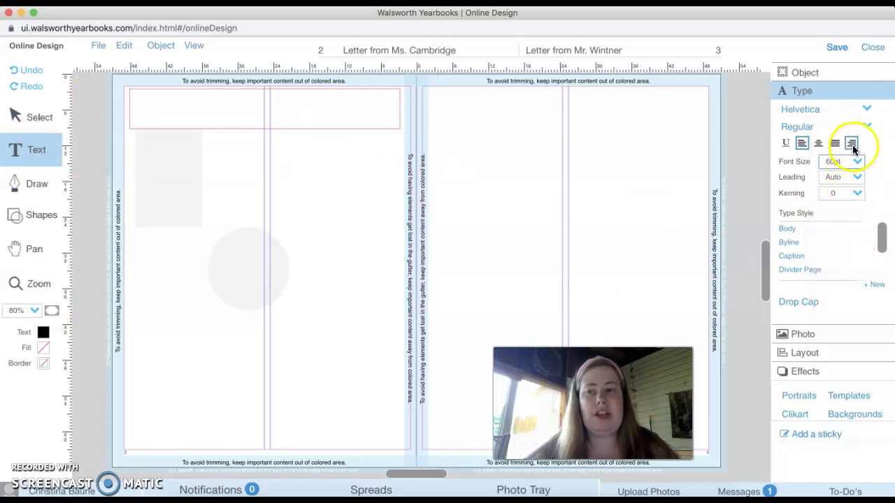
{"action": "left_click", "coordinate": [867, 109]}
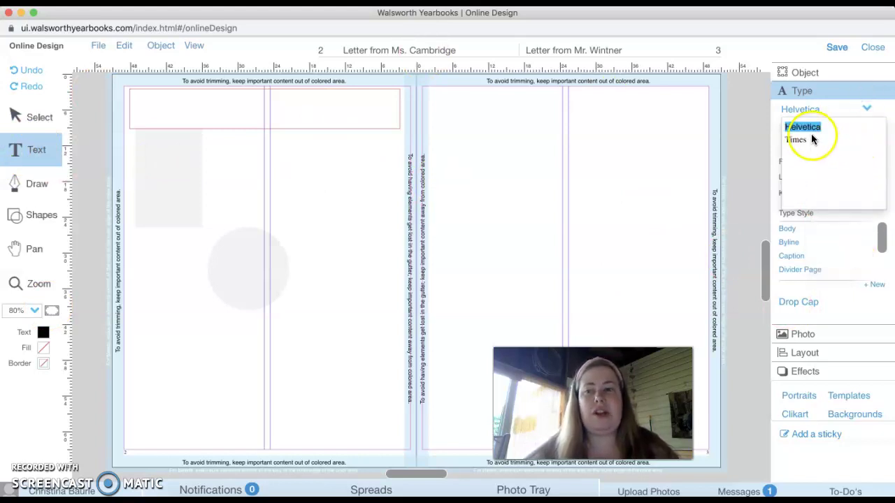
{"action": "left_click", "coordinate": [751, 176]}
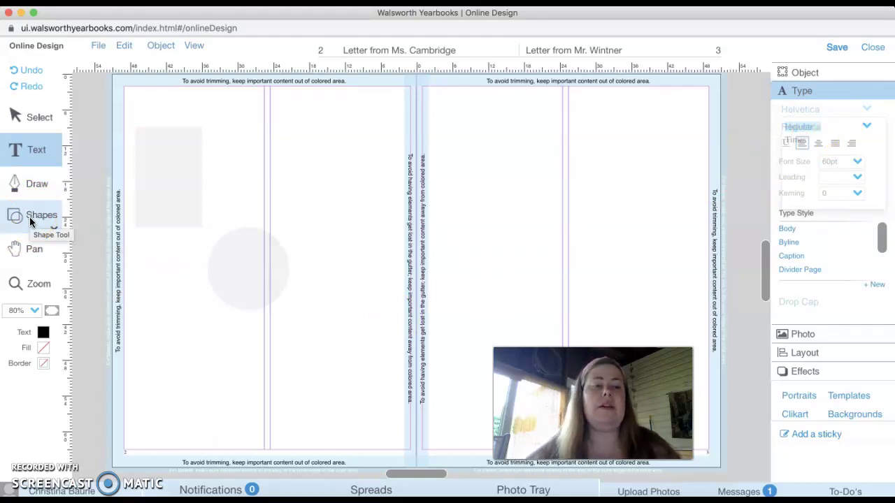
{"action": "left_click", "coordinate": [30, 193]}
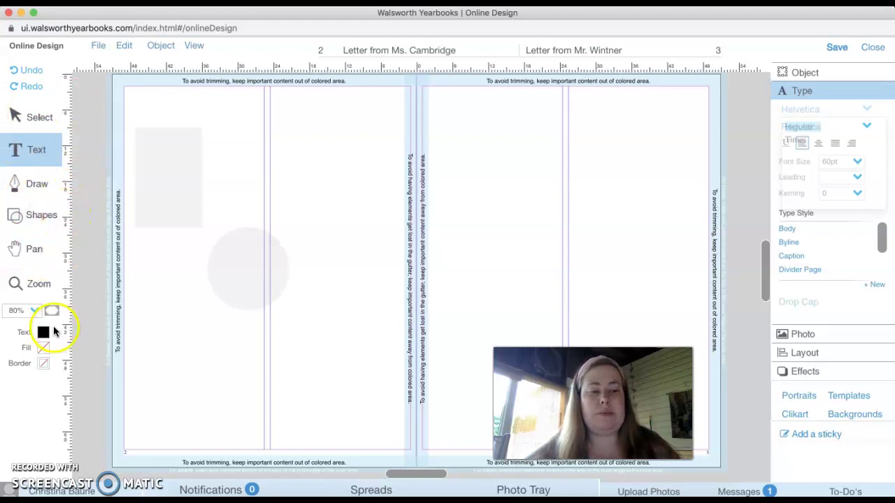
{"action": "left_click", "coordinate": [228, 93]}
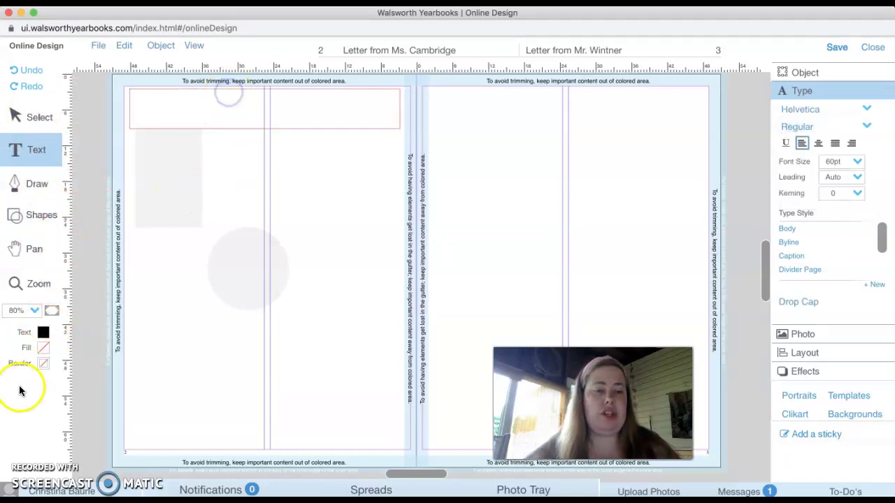
{"action": "left_click", "coordinate": [44, 334]}
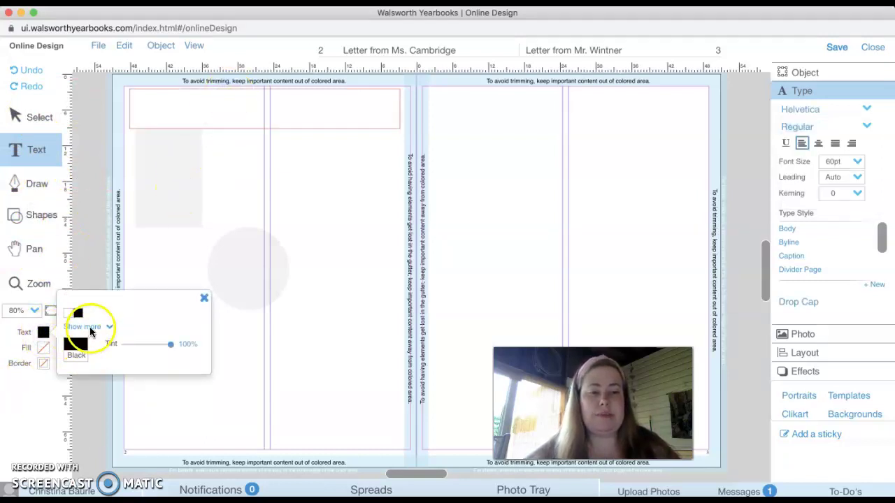
{"action": "left_click", "coordinate": [89, 324]}
{"action": "scroll", "coordinate": [124, 340], "scroll_direction": "down", "scroll_amount": 3}
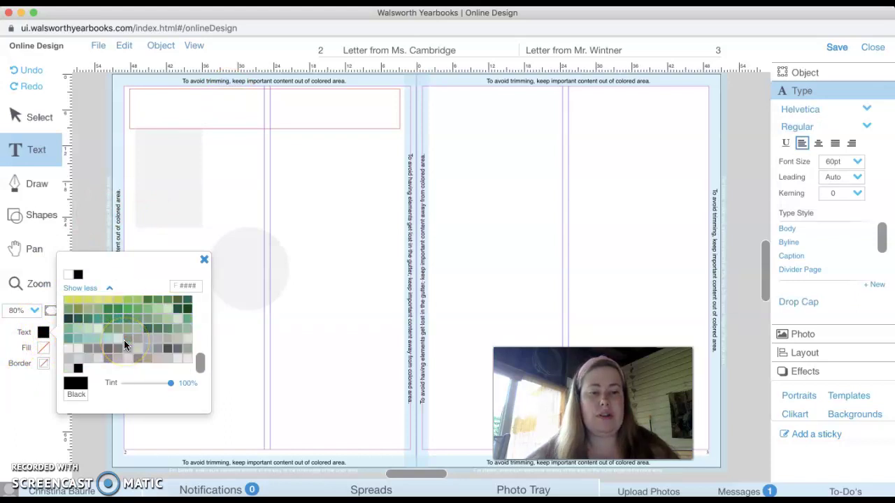
{"action": "left_click", "coordinate": [204, 260]}
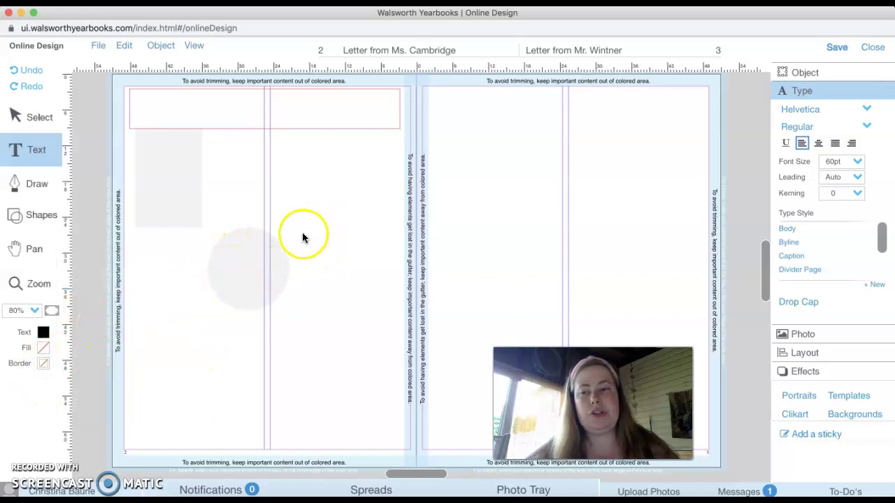
{"action": "left_click", "coordinate": [255, 331]}
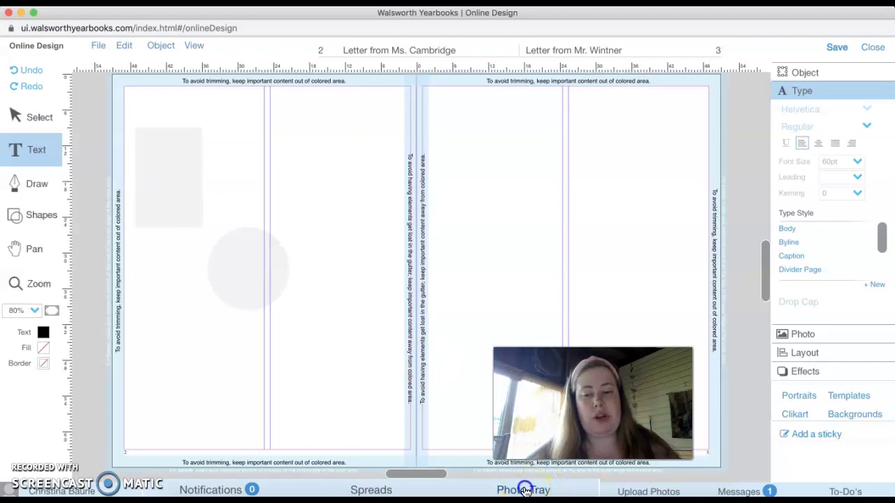
In the Photo Tray, show the 90s & Retro Day category and pick its first photo
{"action": "left_click", "coordinate": [525, 491]}
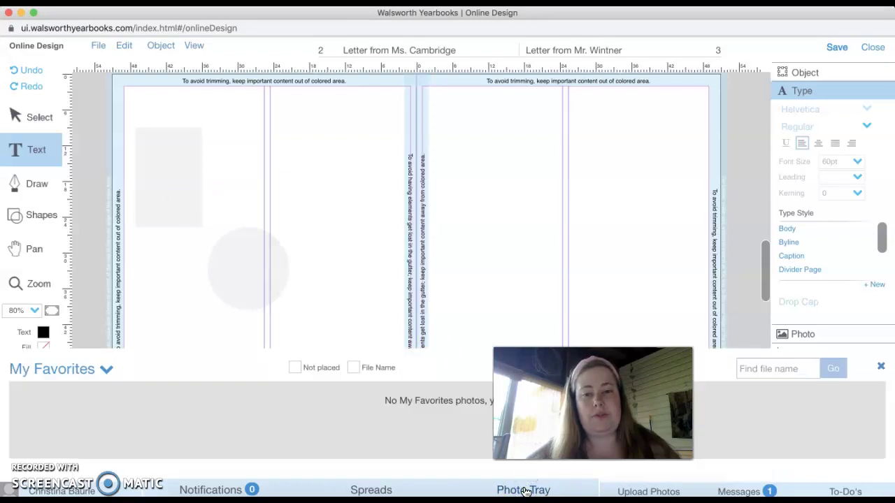
{"action": "left_click", "coordinate": [109, 371]}
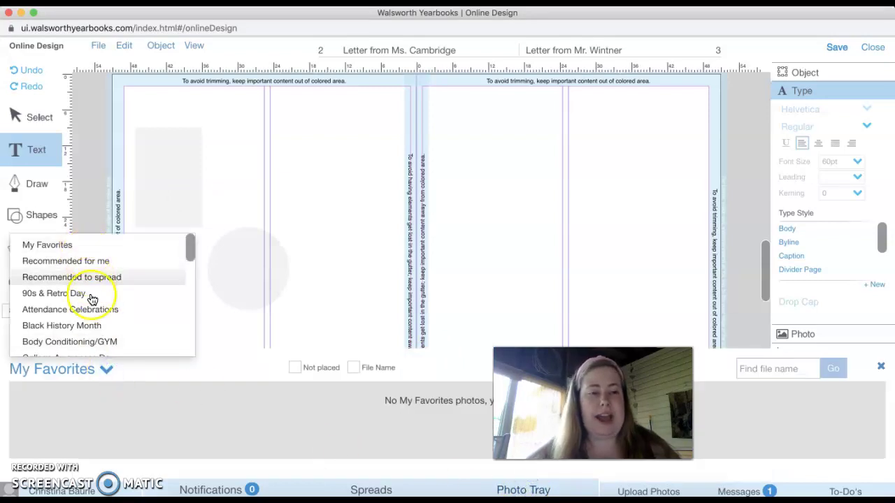
{"action": "scroll", "coordinate": [91, 345], "scroll_direction": "down", "scroll_amount": 1}
{"action": "scroll", "coordinate": [91, 345], "scroll_direction": "down", "scroll_amount": 2}
{"action": "scroll", "coordinate": [91, 344], "scroll_direction": "up", "scroll_amount": 3}
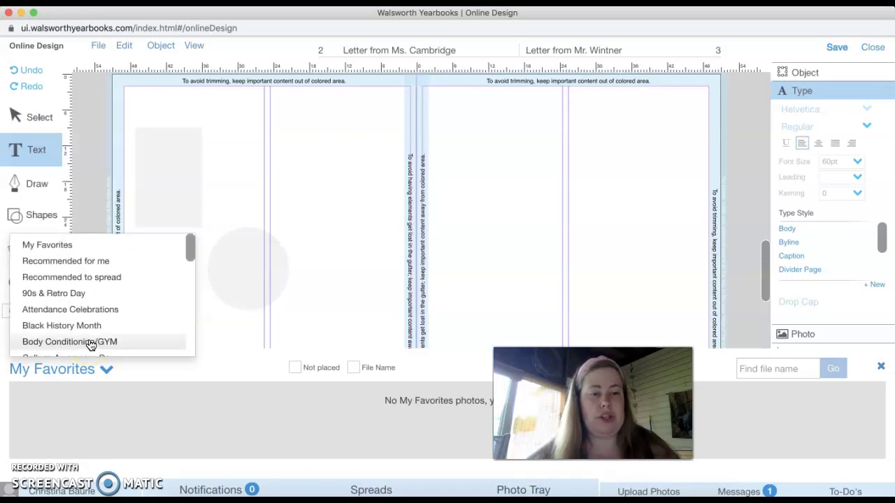
{"action": "left_click", "coordinate": [51, 294]}
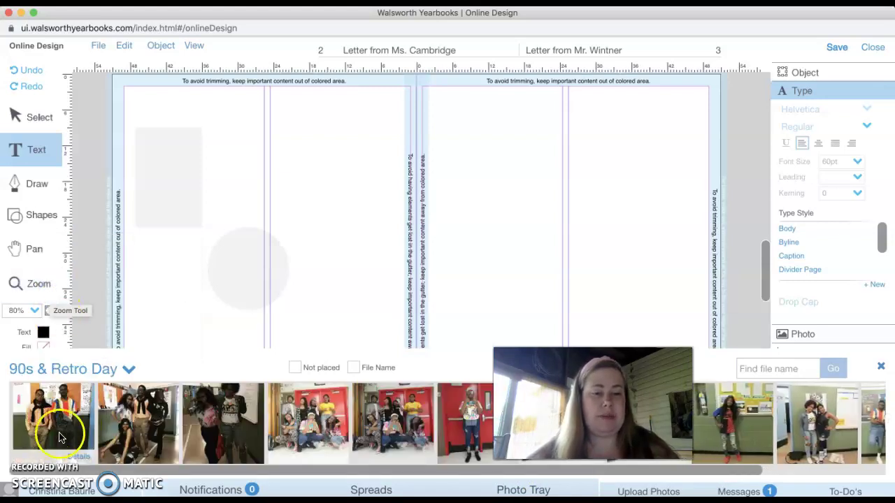
{"action": "left_click", "coordinate": [56, 418]}
{"action": "left_click", "coordinate": [38, 430]}
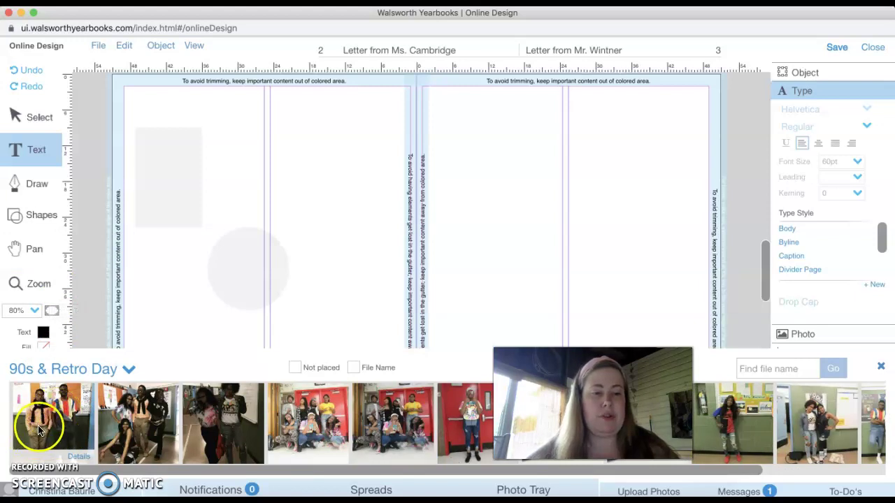
Drop the photo into the top-left rectangle, replacing its text, and shift it within the frame
{"action": "left_click_drag", "start_coordinate": [39, 430], "coordinate": [174, 204]}
{"action": "left_click", "coordinate": [370, 308]}
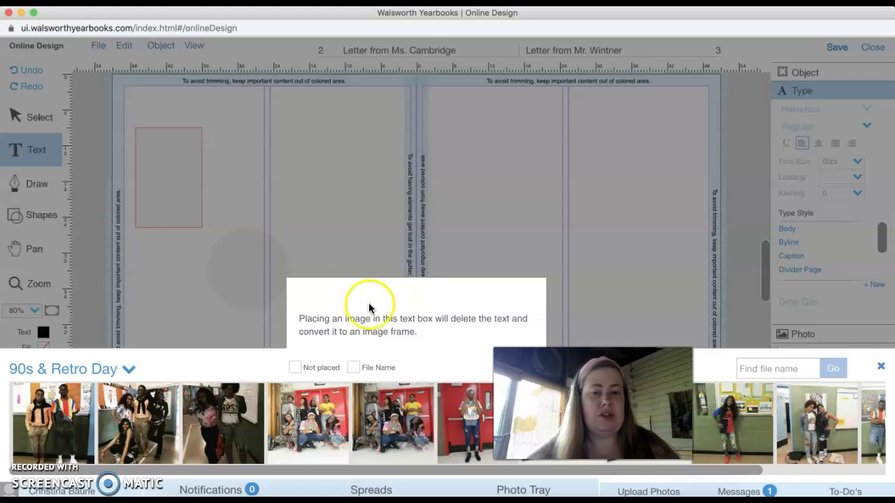
{"action": "left_click", "coordinate": [881, 367]}
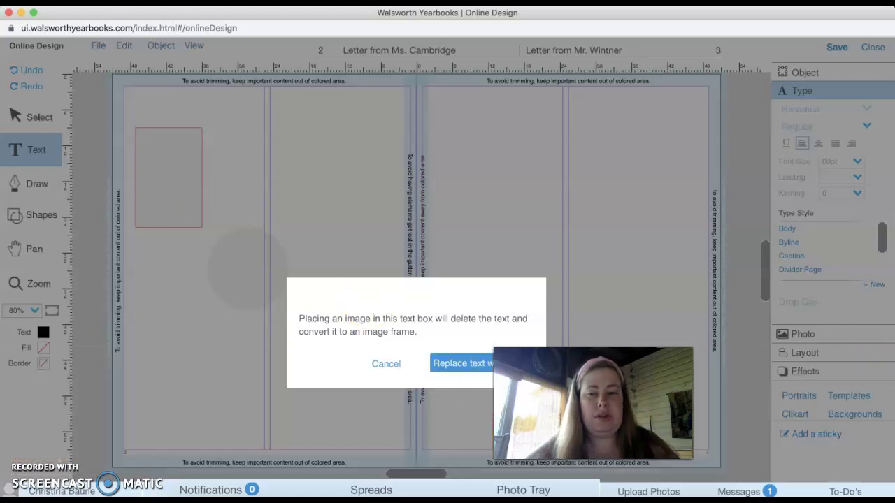
{"action": "left_click", "coordinate": [461, 362]}
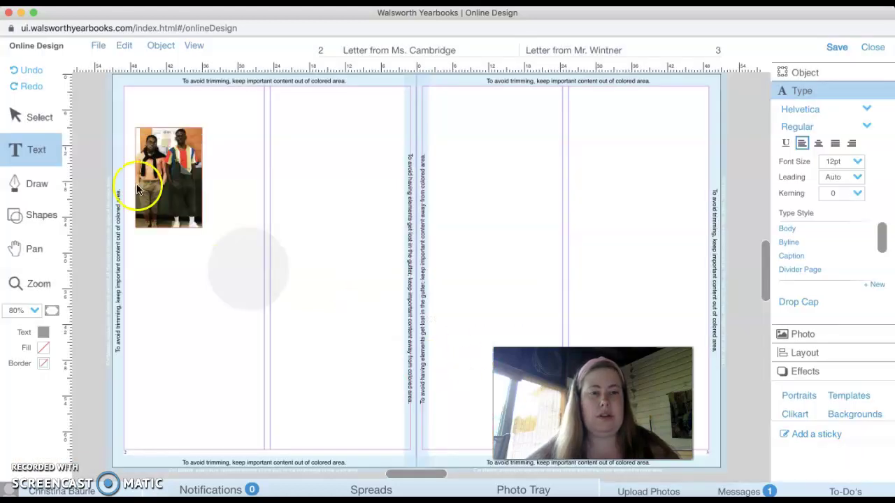
{"action": "left_click", "coordinate": [170, 312]}
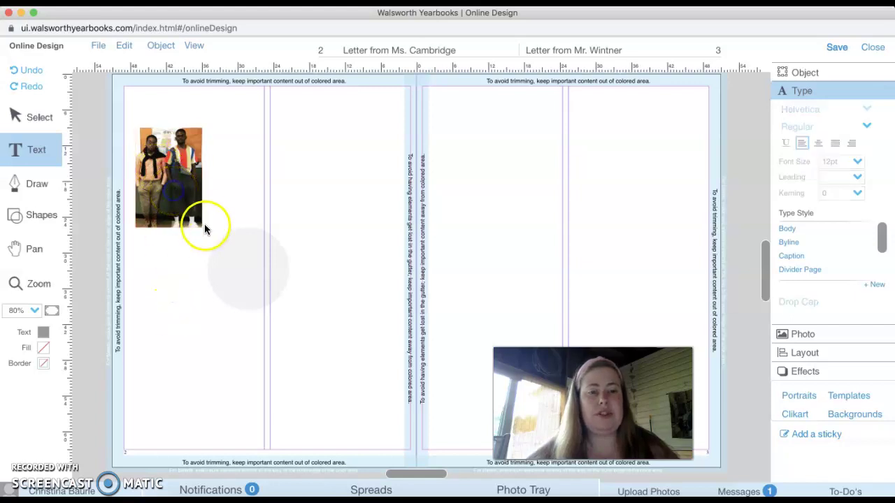
{"action": "left_click", "coordinate": [189, 333]}
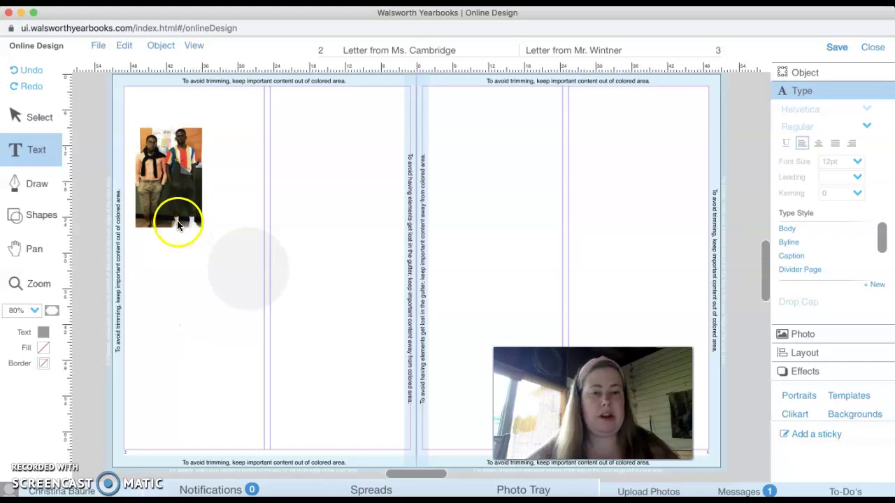
Enlarge the photo frame and move it up near the top of the left page
{"action": "left_click", "coordinate": [39, 116]}
{"action": "left_click", "coordinate": [178, 213]}
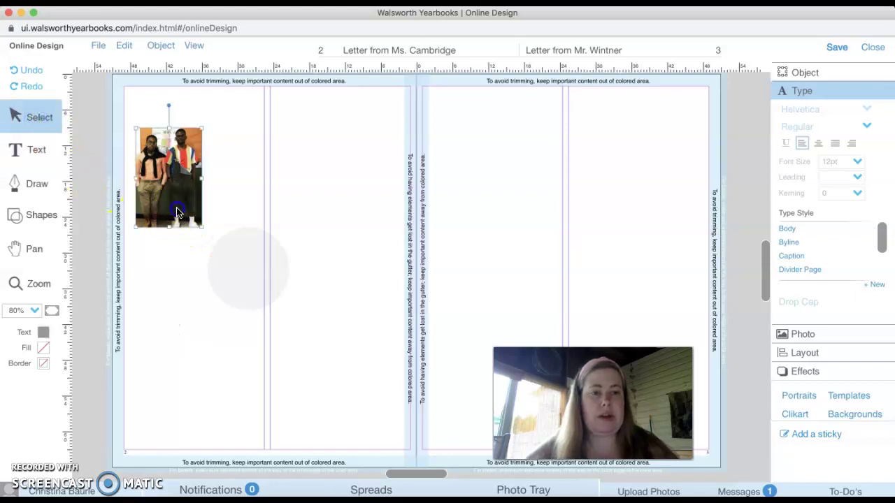
{"action": "left_click_drag", "start_coordinate": [201, 234], "coordinate": [226, 260]}
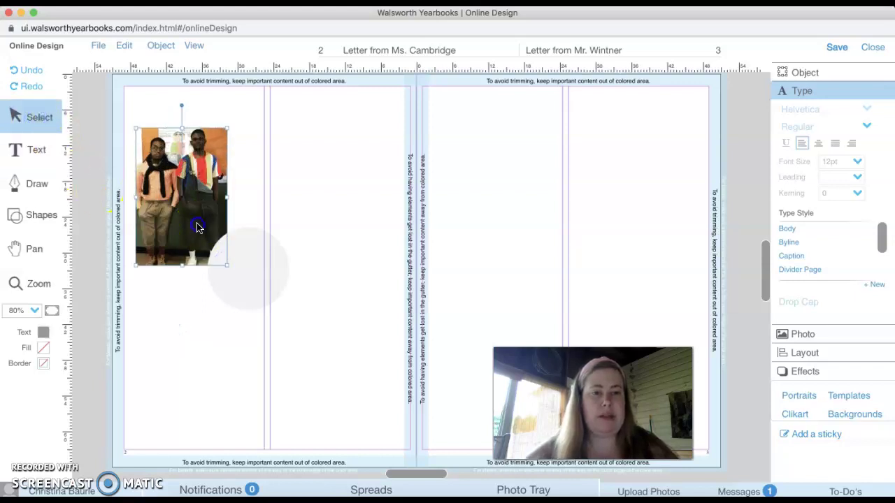
{"action": "left_click_drag", "start_coordinate": [198, 228], "coordinate": [195, 196]}
Crop the photo onto the right-hand student, then narrow the frame from both sides
{"action": "double_click", "coordinate": [194, 195]}
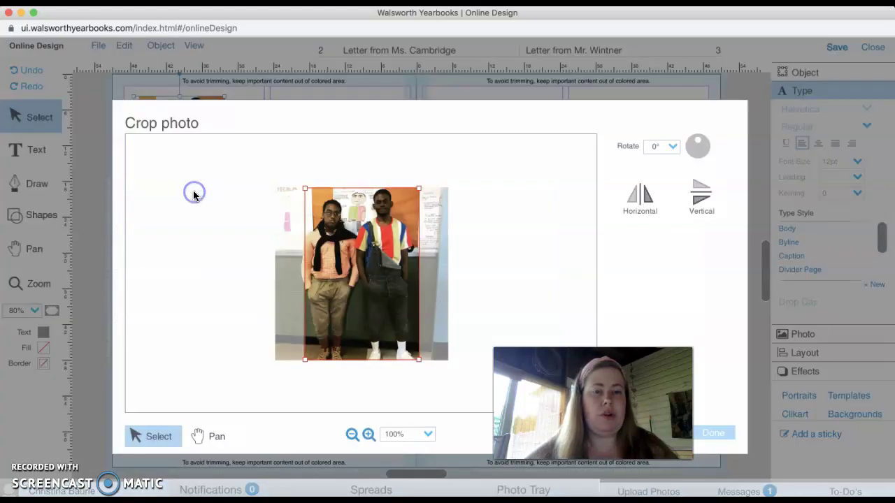
{"action": "left_click_drag", "start_coordinate": [364, 319], "coordinate": [322, 319]}
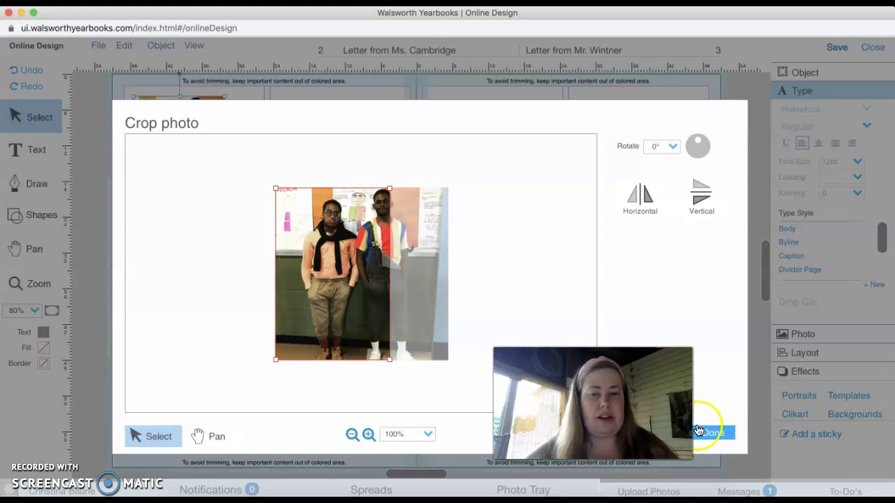
{"action": "left_click_drag", "start_coordinate": [363, 274], "coordinate": [456, 274]}
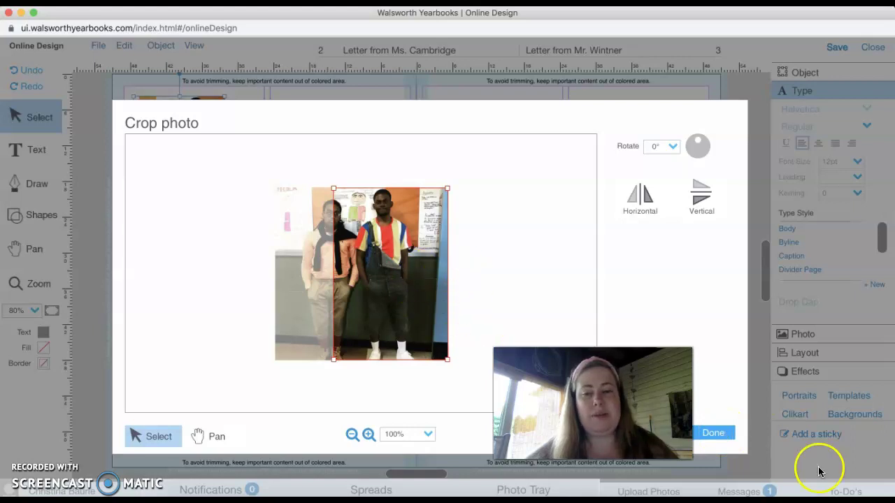
{"action": "left_click", "coordinate": [717, 437]}
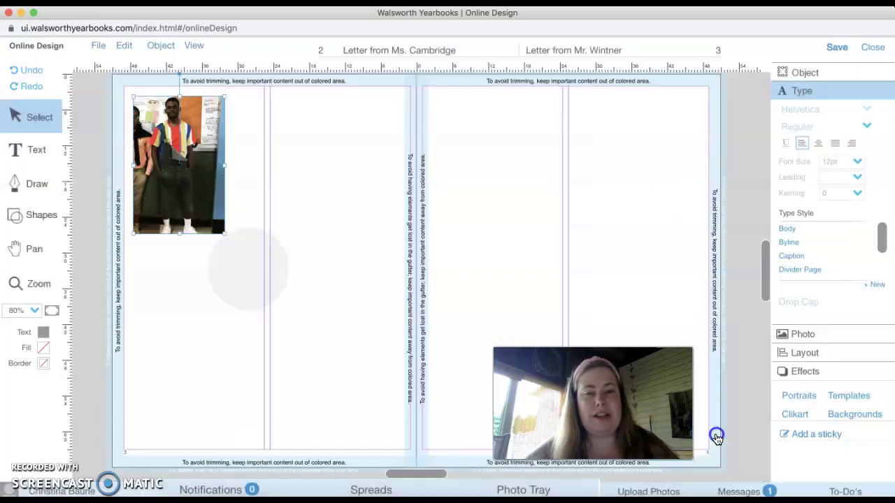
{"action": "left_click_drag", "start_coordinate": [134, 164], "coordinate": [148, 164]}
{"action": "left_click_drag", "start_coordinate": [222, 165], "coordinate": [201, 165]}
Remove the photo from its frame on the left page
{"action": "right_click", "coordinate": [193, 199]}
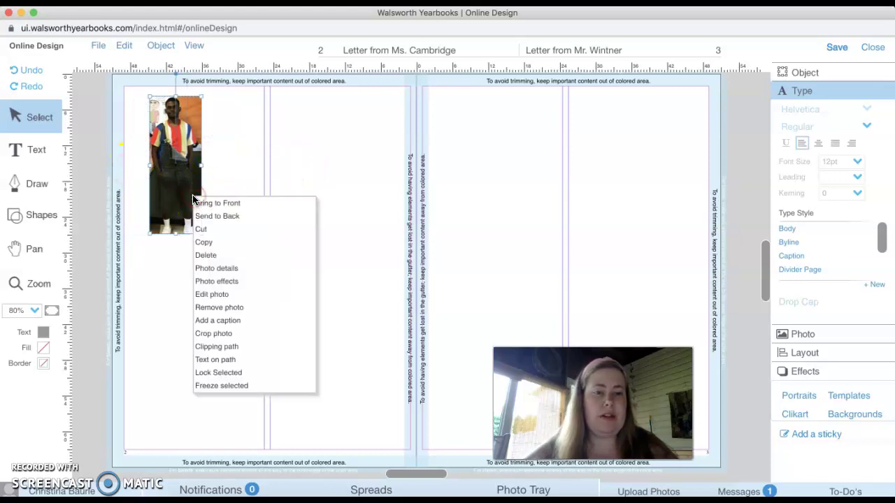
{"action": "left_click", "coordinate": [221, 315]}
{"action": "left_click", "coordinate": [231, 194]}
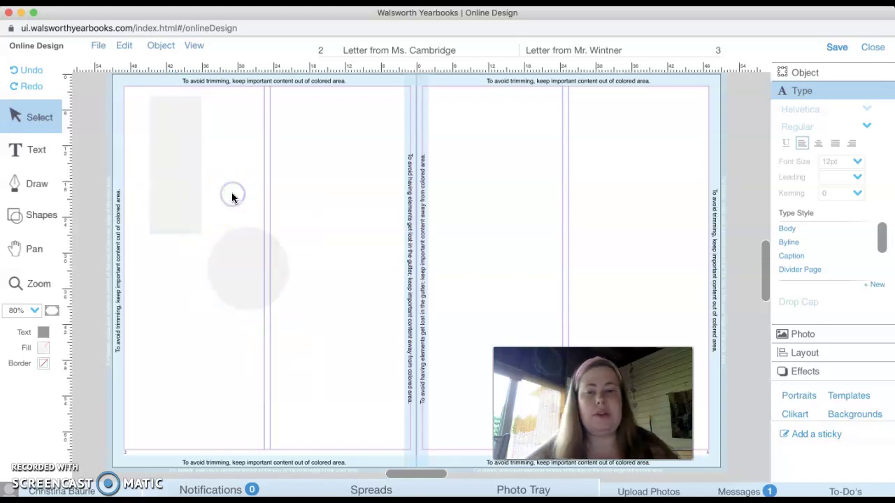
Delete the circle frame using Edit > Delete
{"action": "left_click", "coordinate": [158, 189]}
{"action": "left_click", "coordinate": [248, 255]}
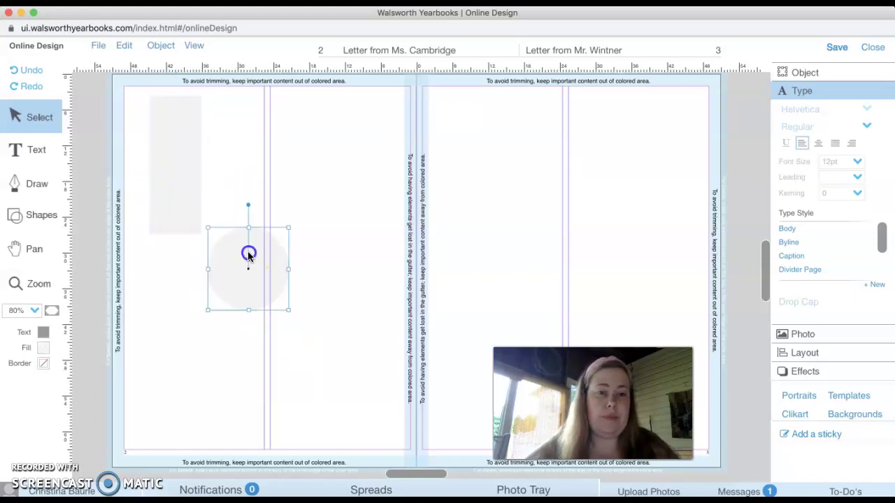
{"action": "left_click", "coordinate": [123, 48]}
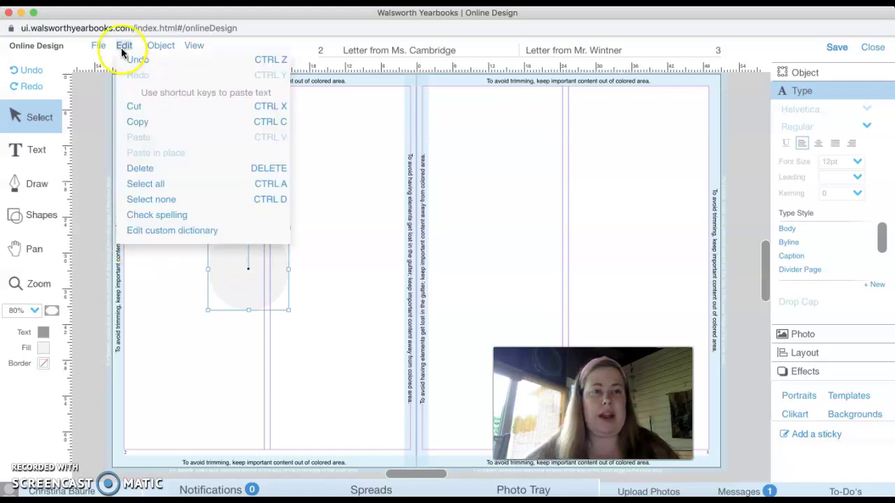
{"action": "left_click", "coordinate": [142, 168]}
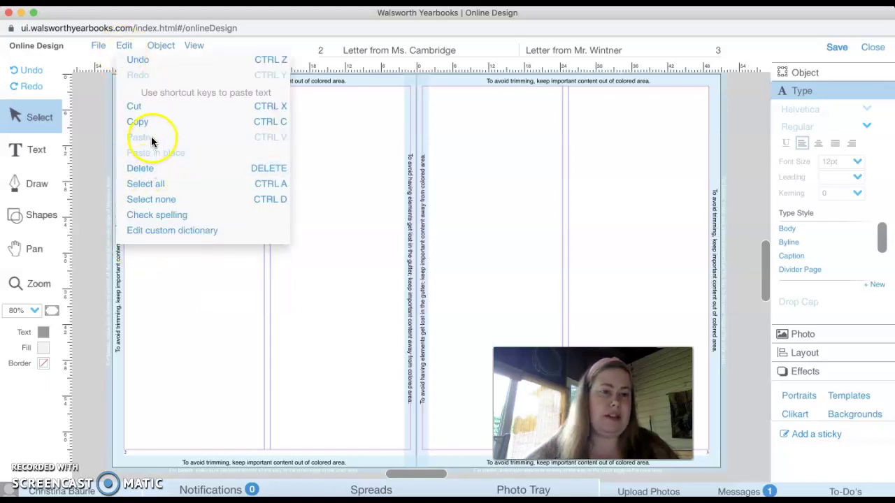
Delete the empty rectangle frame using Edit > Delete
{"action": "left_click", "coordinate": [334, 158]}
{"action": "left_click", "coordinate": [200, 173]}
{"action": "left_click", "coordinate": [161, 45]}
{"action": "left_click", "coordinate": [124, 45]}
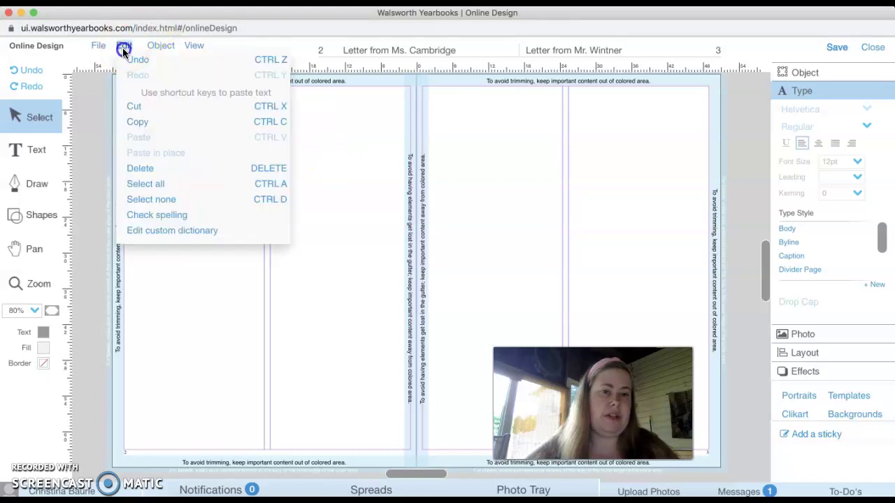
{"action": "left_click", "coordinate": [141, 168]}
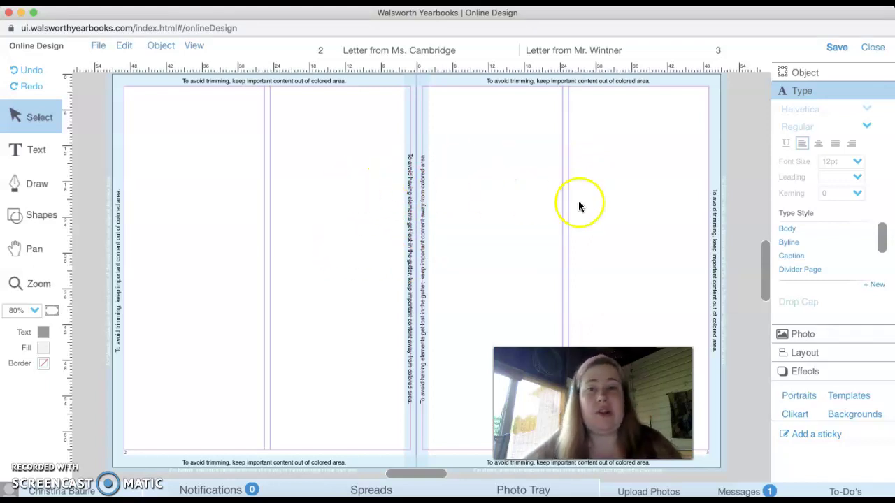
Post a sticky note on the left page: 'Where is the background? Remember this is due in 2 days.'
{"action": "left_click", "coordinate": [805, 436]}
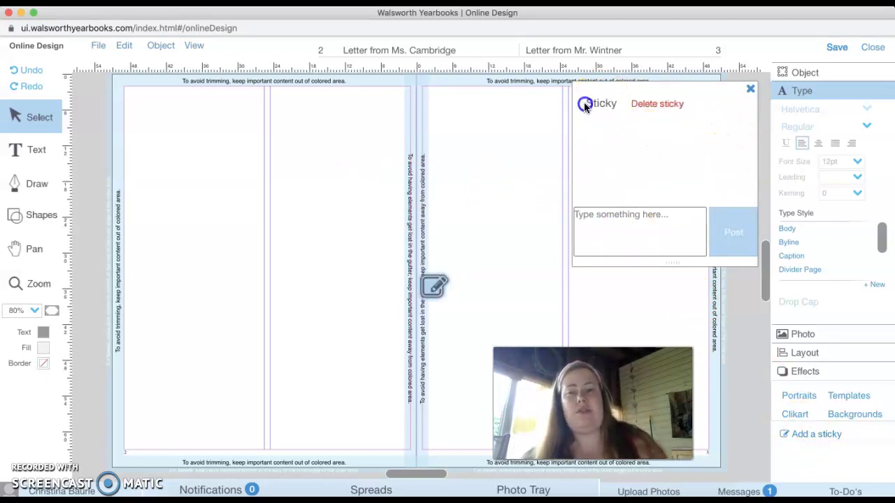
{"action": "left_click_drag", "start_coordinate": [591, 103], "coordinate": [159, 115]}
{"action": "left_click", "coordinate": [161, 246]}
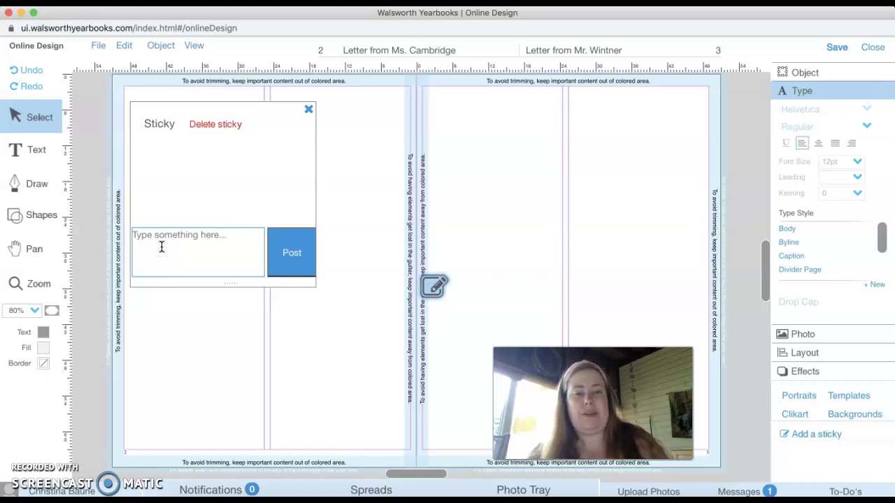
{"action": "type", "text": "Where is "}
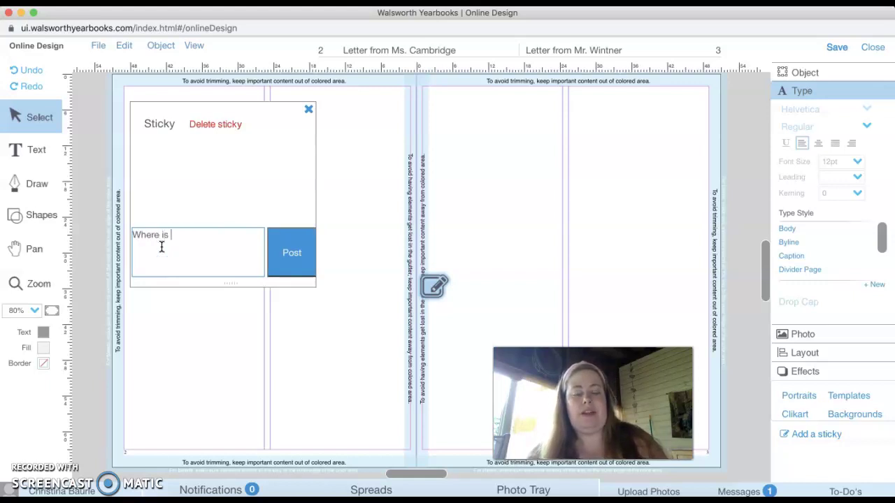
{"action": "type", "text": "the background?"}
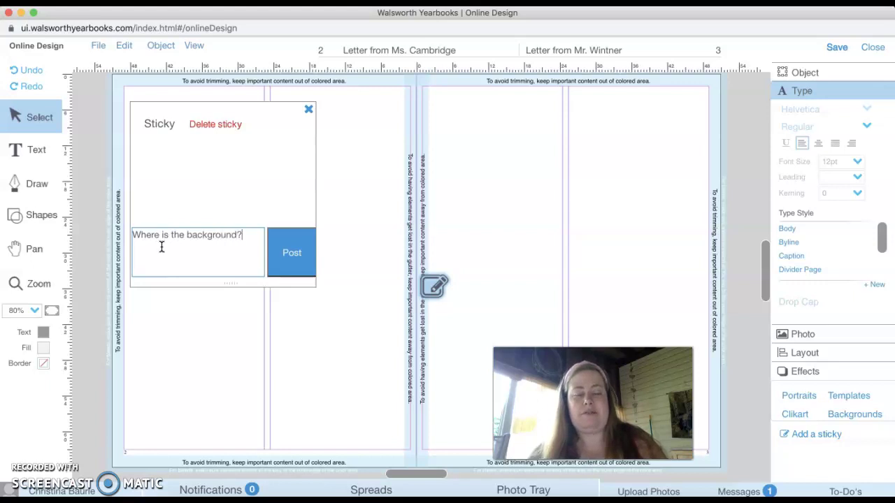
{"action": "type", "text": " Remember this is due"}
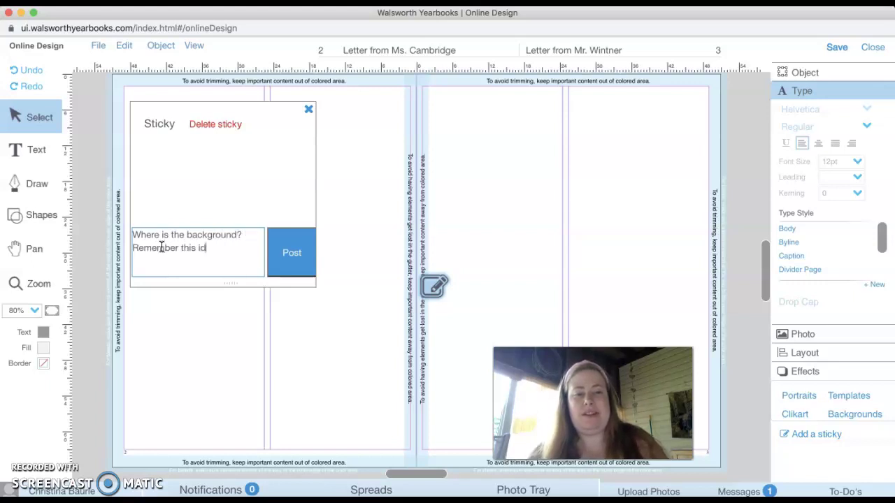
{"action": "type", "text": " in 2 days."}
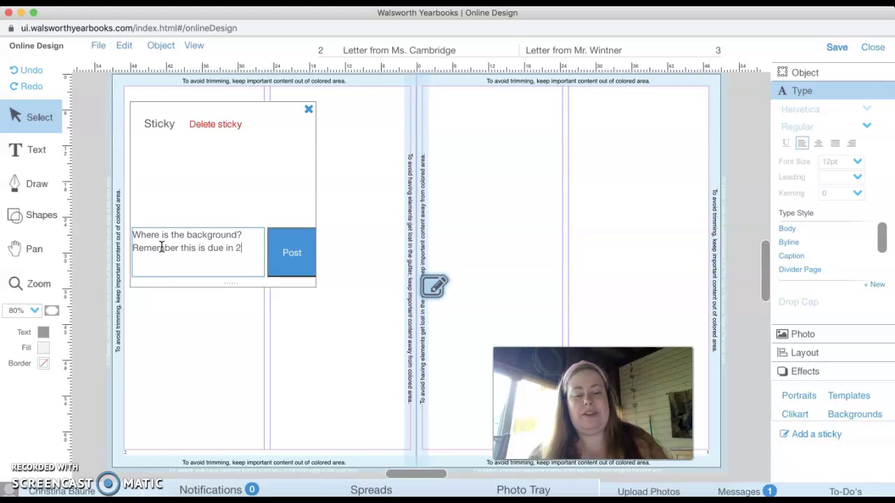
{"action": "left_click", "coordinate": [299, 250]}
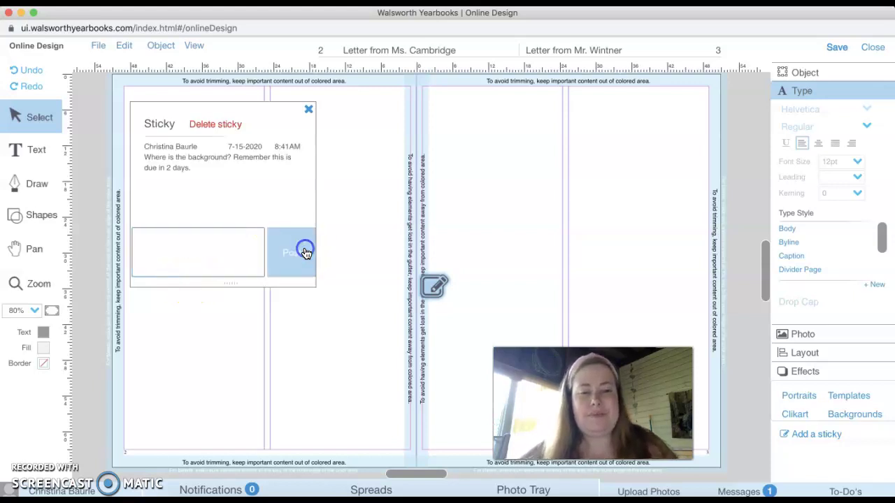
Move the posted sticky to the left page's top corner, then choose Delete sticky
{"action": "left_click", "coordinate": [310, 112]}
{"action": "left_click", "coordinate": [430, 284]}
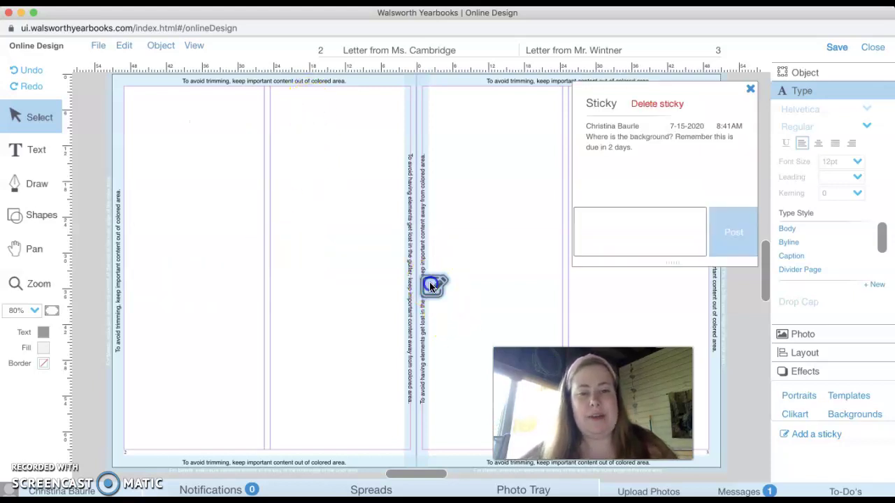
{"action": "left_click_drag", "start_coordinate": [430, 284], "coordinate": [149, 116]}
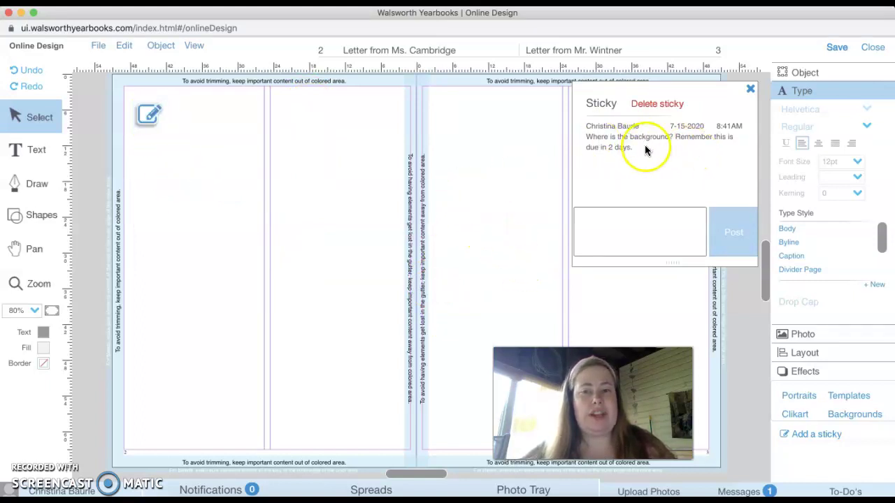
{"action": "left_click", "coordinate": [616, 235]}
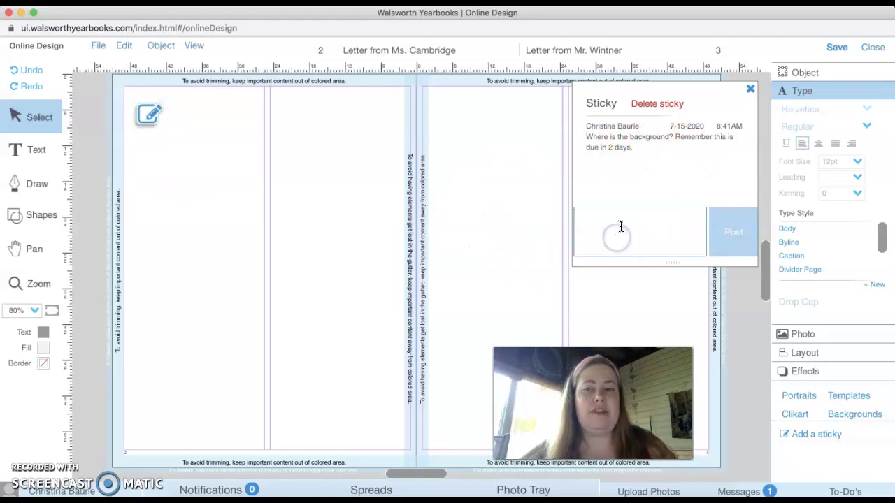
{"action": "left_click", "coordinate": [750, 90]}
{"action": "left_click", "coordinate": [149, 113]}
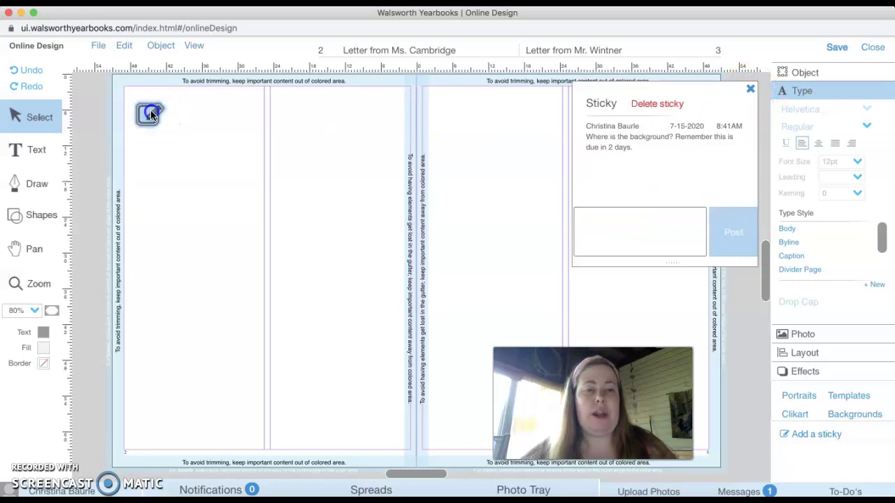
{"action": "left_click", "coordinate": [668, 103]}
Confirm deletion of the sticky note in the confirmation dialog
{"action": "left_click", "coordinate": [288, 121]}
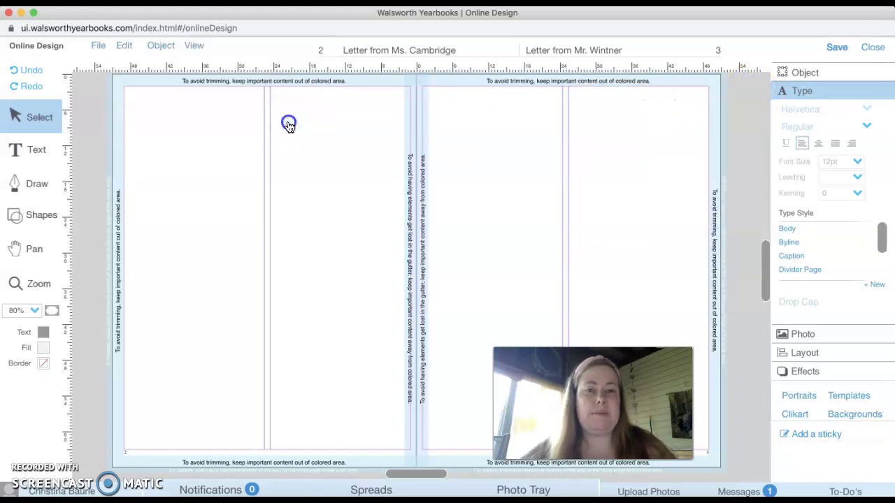